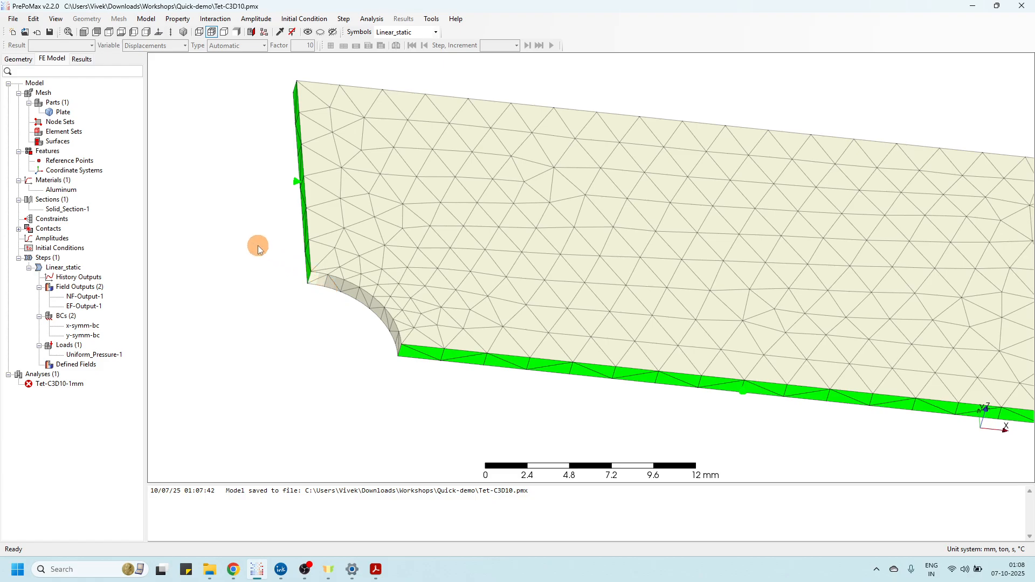
# Examine the meshed plate from the front and at an angle, including the hole edge, symmetry faces and pressure load.
pyautogui.click(84, 32)
pyautogui.scroll(4, 485, 340)
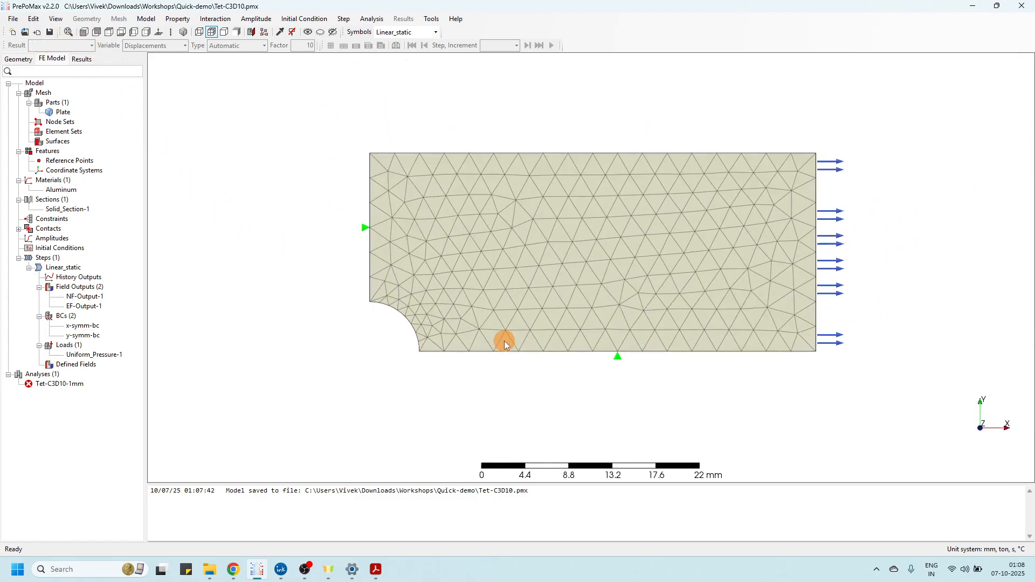
pyautogui.moveTo(458, 339); pyautogui.dragTo(480, 296, button='middle')
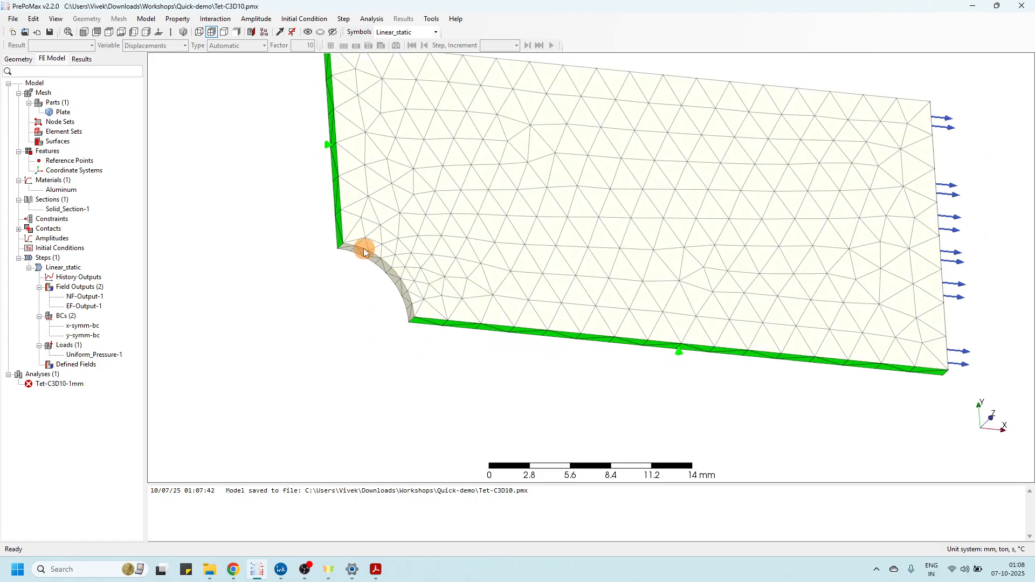
pyautogui.scroll(3, 343, 246)
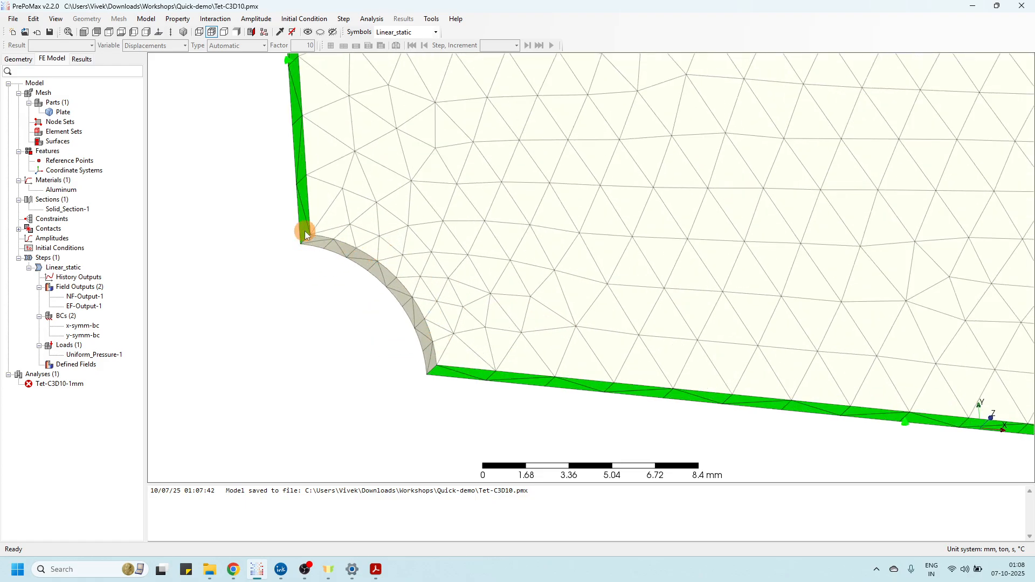
pyautogui.scroll(-3, 312, 266)
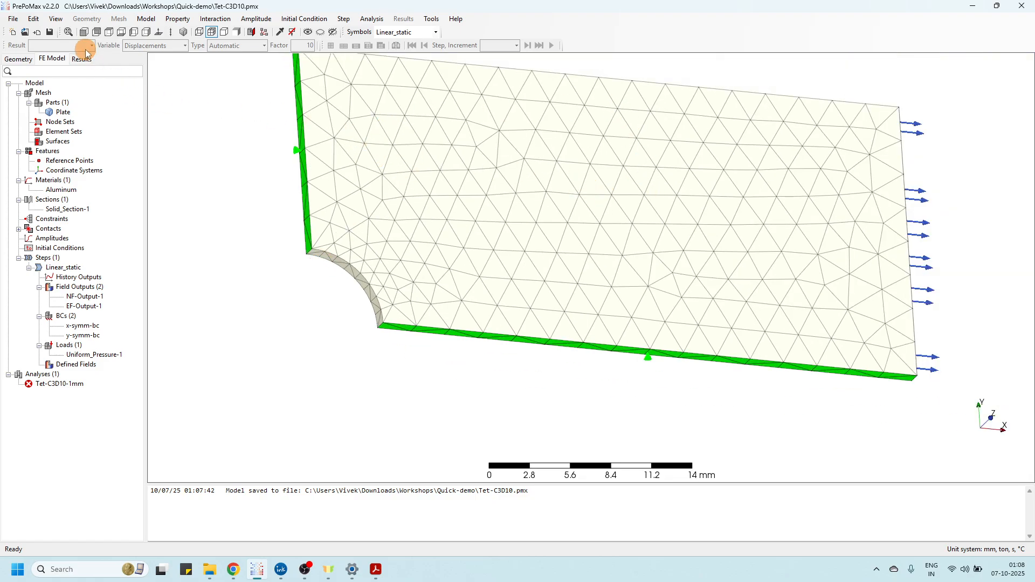
pyautogui.scroll(-2, 445, 222)
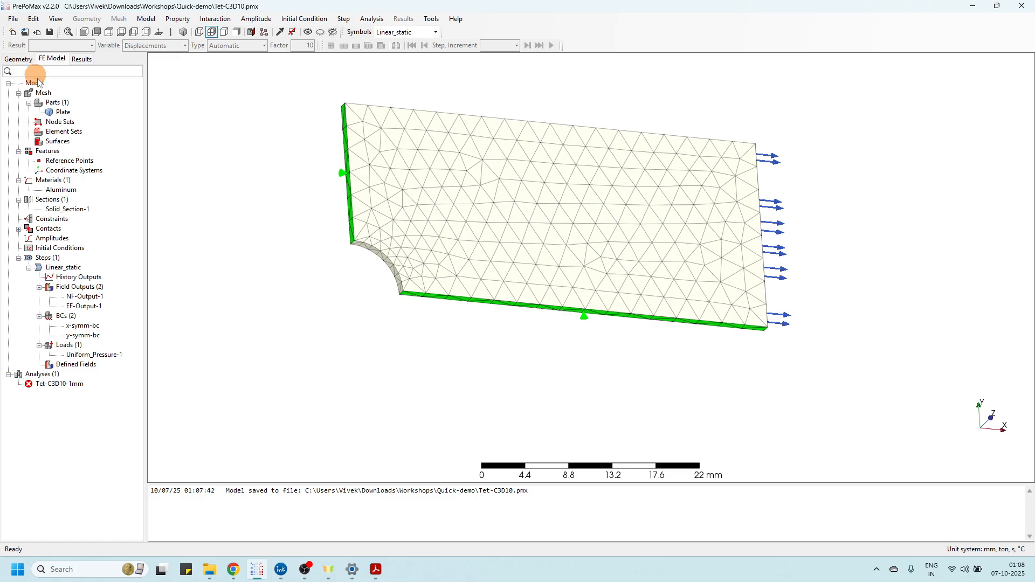
# Run the Tet-C3D10-1mm analysis, overwriting the existing analysis files, and open its results.
pyautogui.rightClick(54, 384)
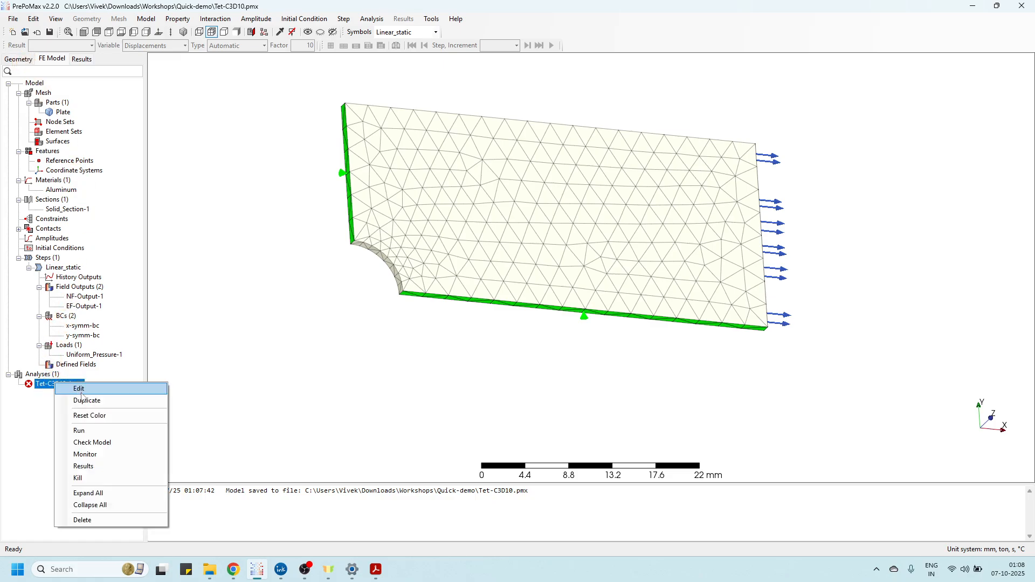
pyautogui.click(79, 431)
pyautogui.click(515, 306)
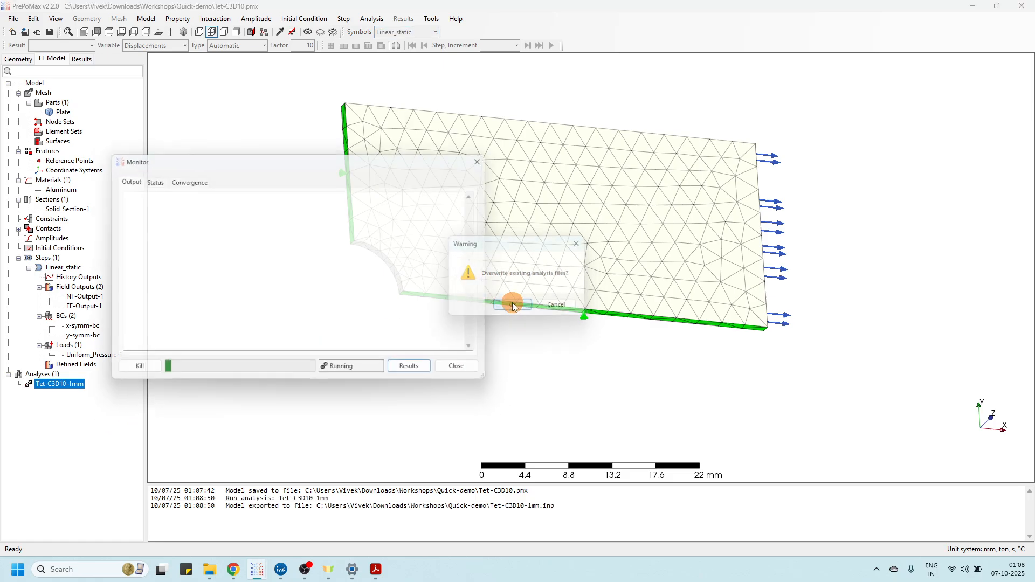
pyautogui.click(413, 374)
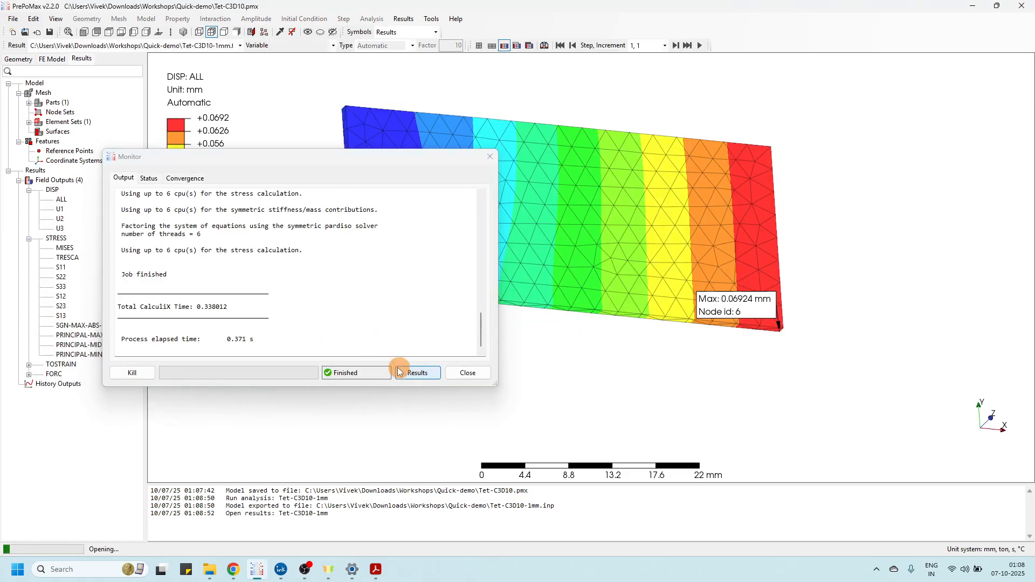
# Display the MISES stress in front view around the hole, with the maximum-value label placed just below the peak stress location.
pyautogui.click(65, 248)
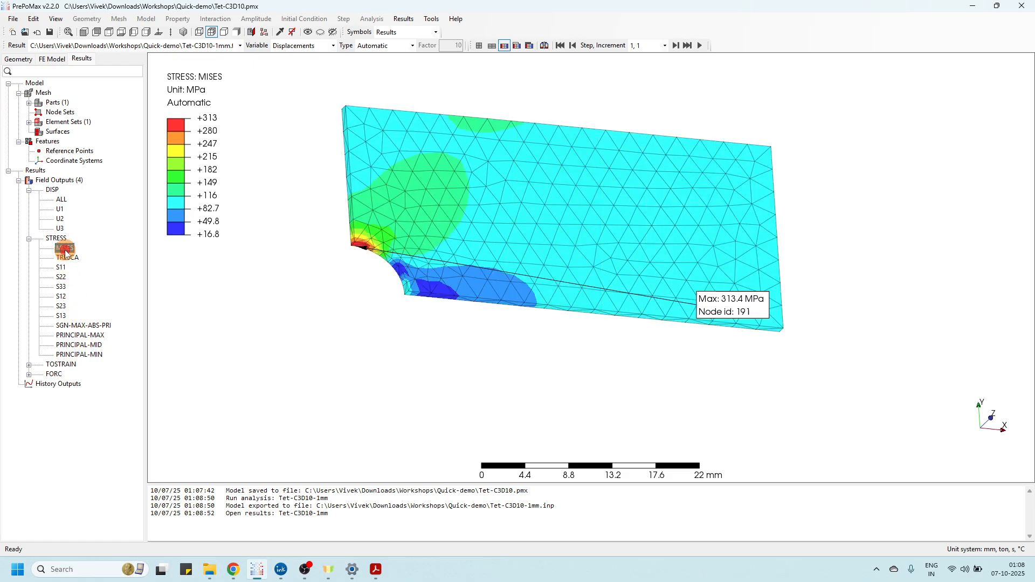
pyautogui.moveTo(657, 276); pyautogui.dragTo(594, 316, button='middle')
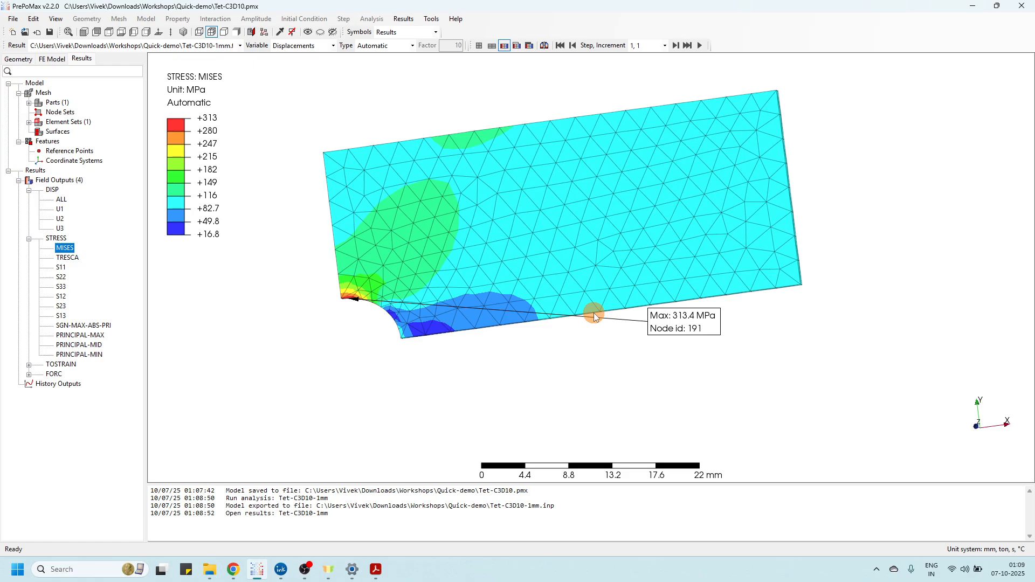
pyautogui.moveTo(651, 325)
pyautogui.mouseDown()
pyautogui.moveTo(305, 339)
pyautogui.moveTo(319, 349)
pyautogui.mouseUp()
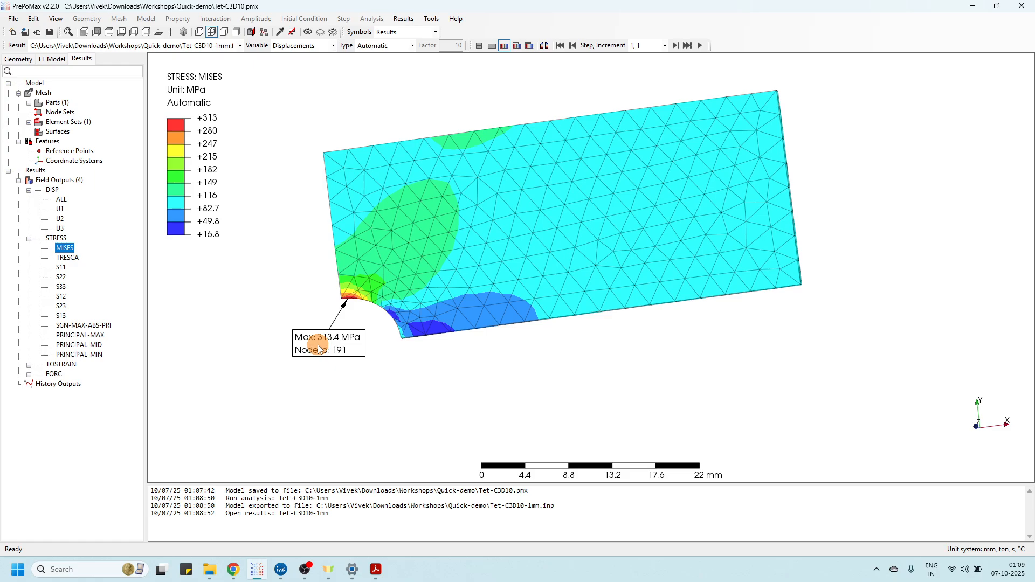
pyautogui.click(84, 32)
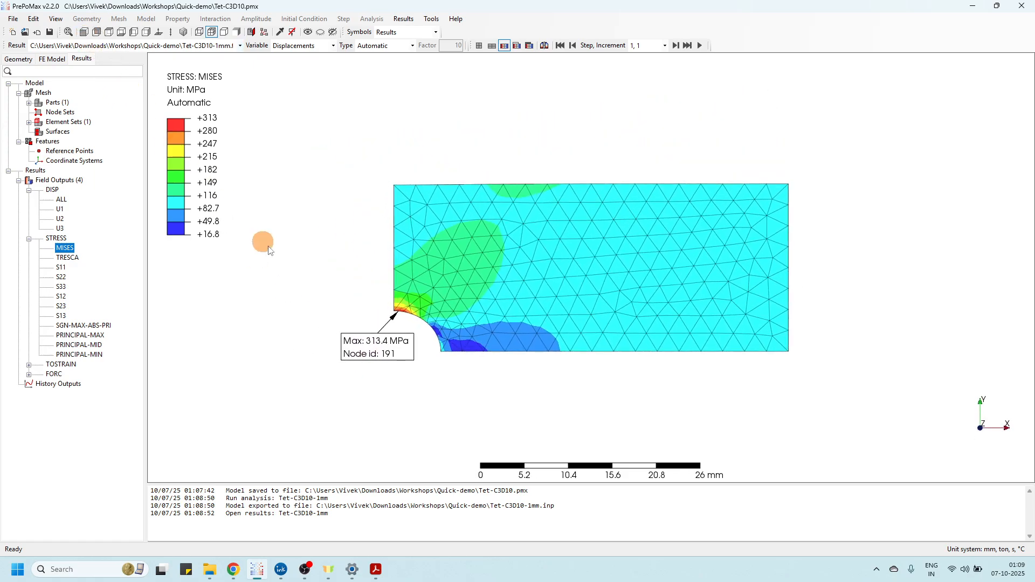
pyautogui.scroll(4, 399, 348)
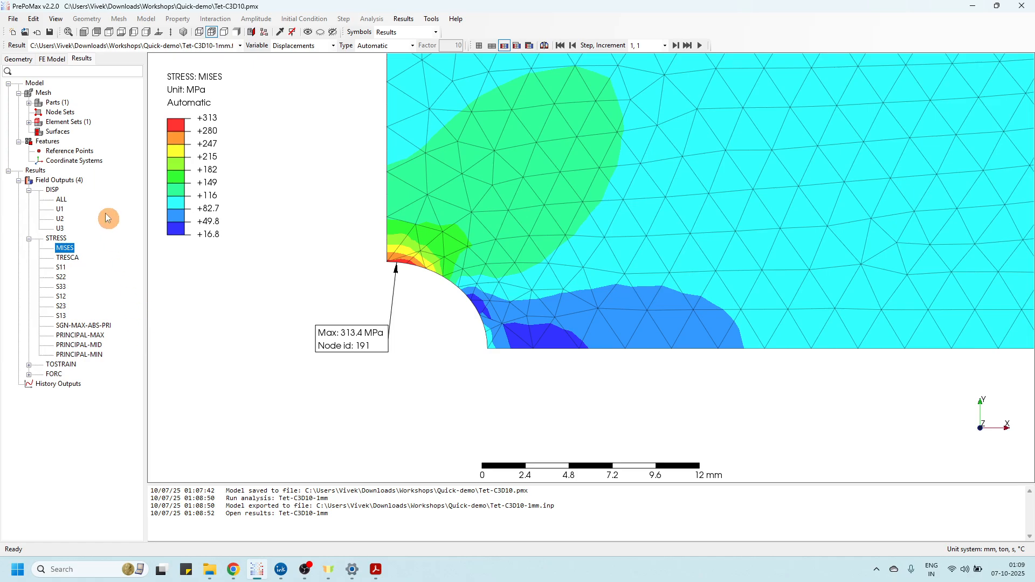
# Add the ERR stress error estimator to the output variables of the element field output EF-Output-1 in the Linear_static step.
pyautogui.click(49, 59)
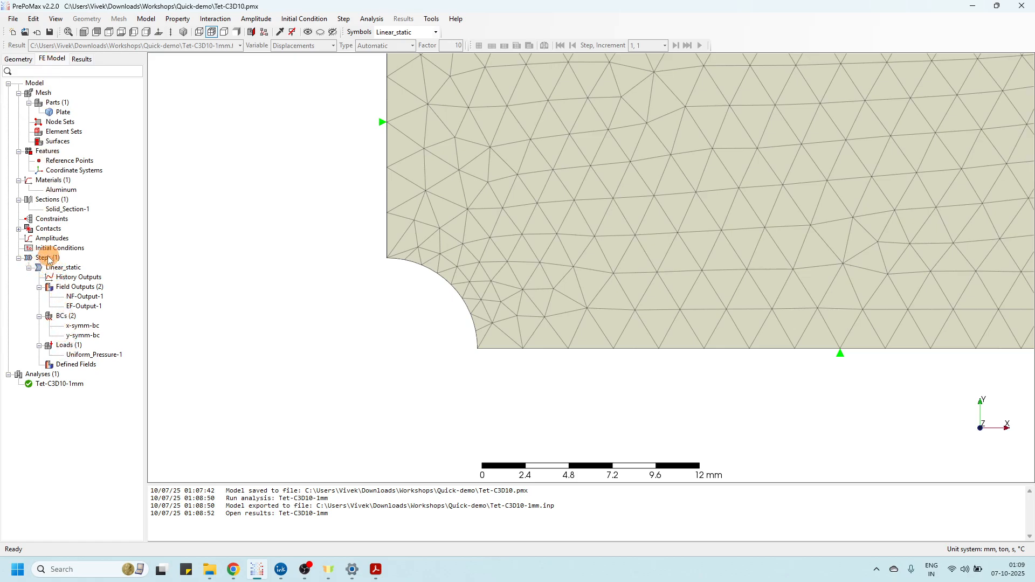
pyautogui.doubleClick(82, 306)
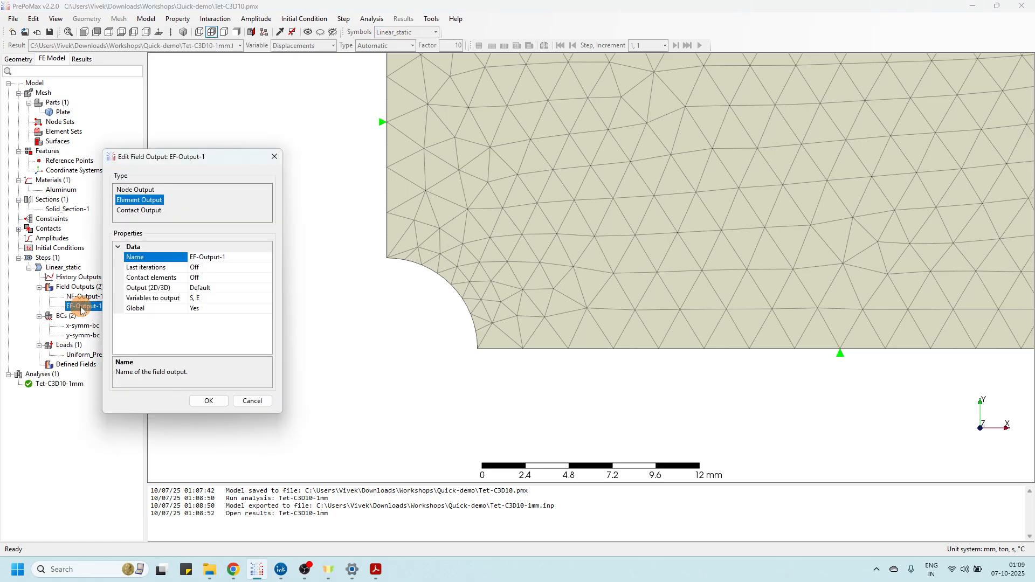
pyautogui.click(211, 301)
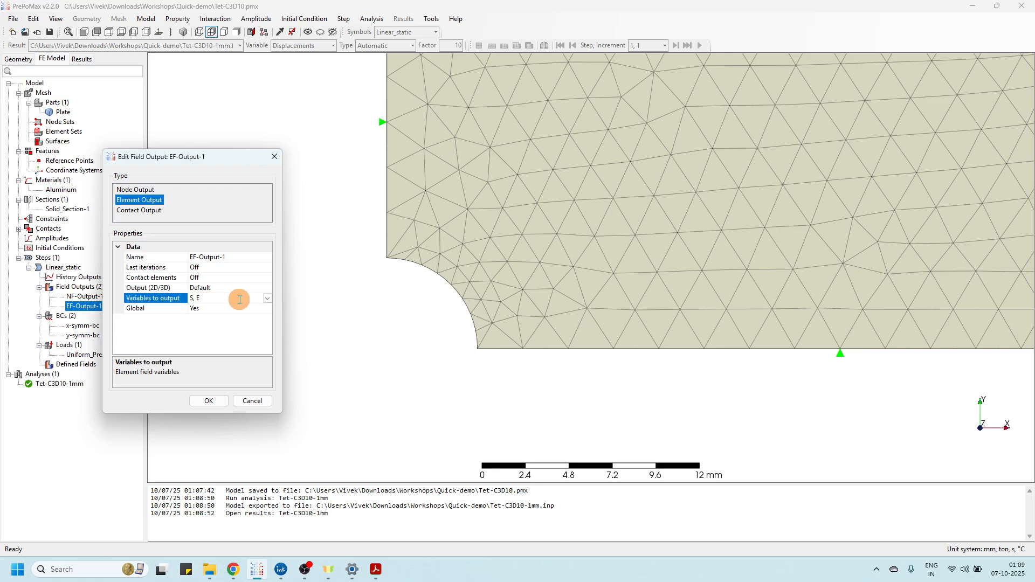
pyautogui.click(268, 300)
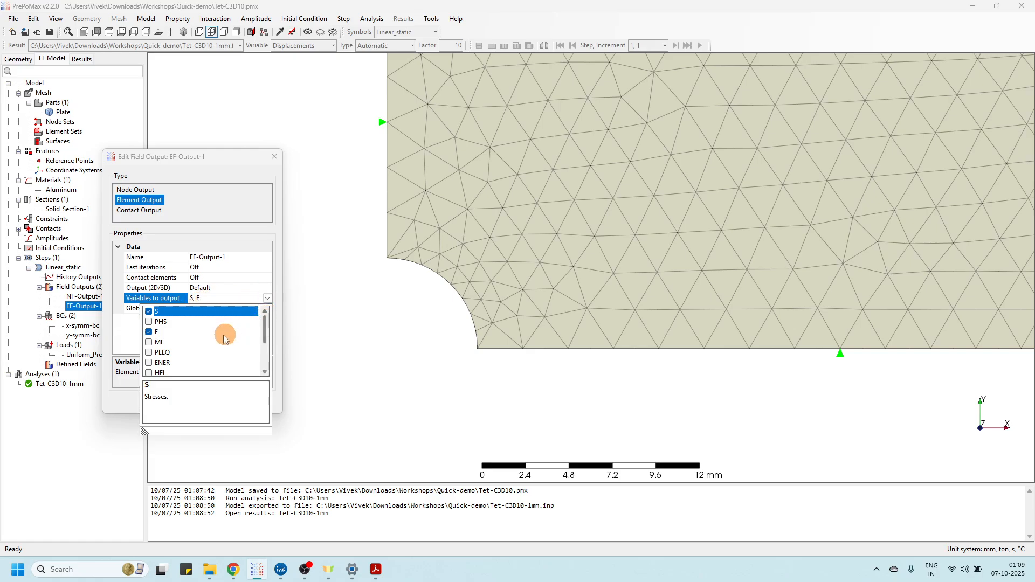
pyautogui.scroll(-1, 172, 359)
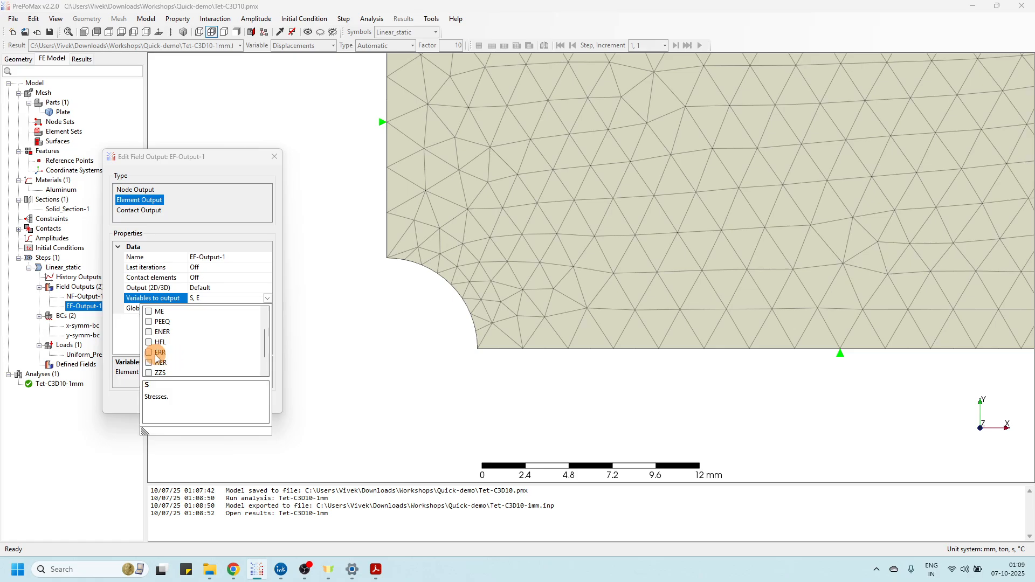
pyautogui.click(159, 353)
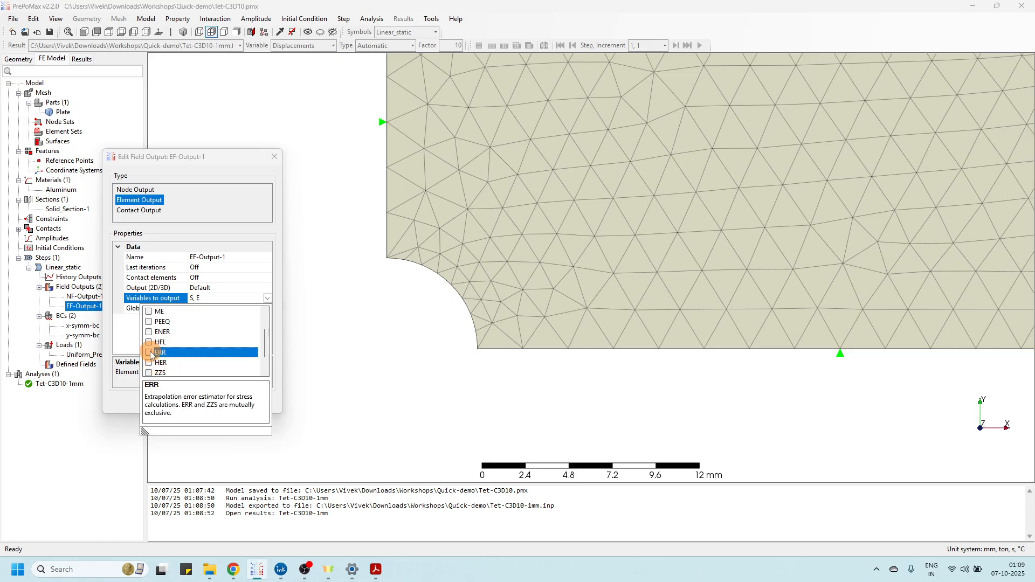
pyautogui.click(149, 353)
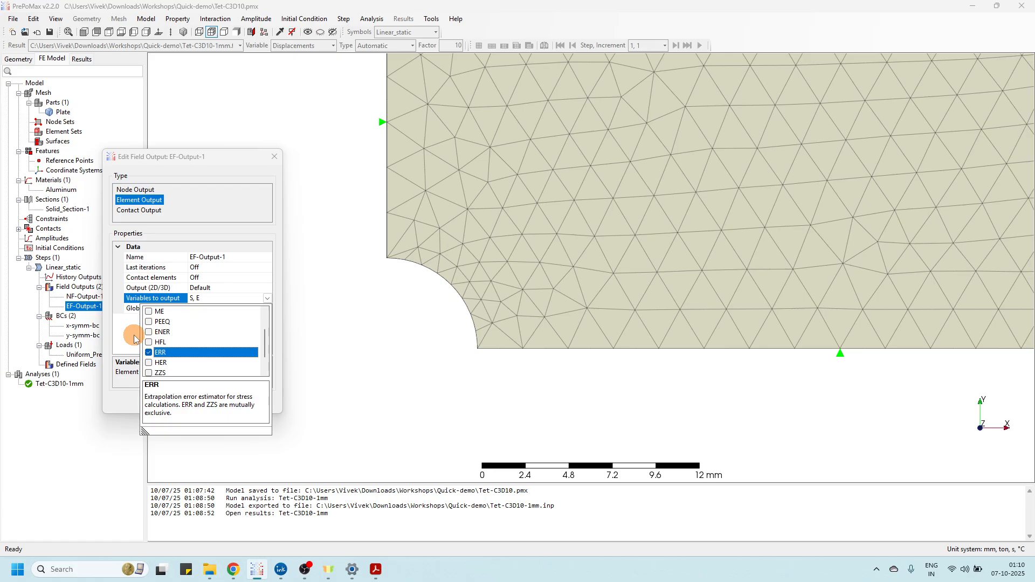
pyautogui.click(149, 353)
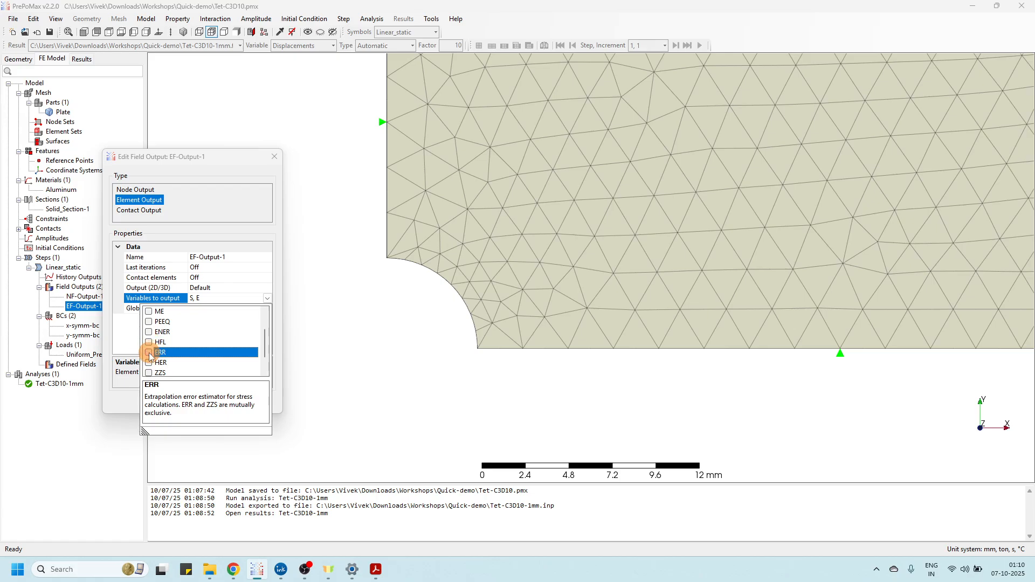
pyautogui.click(149, 353)
pyautogui.click(132, 338)
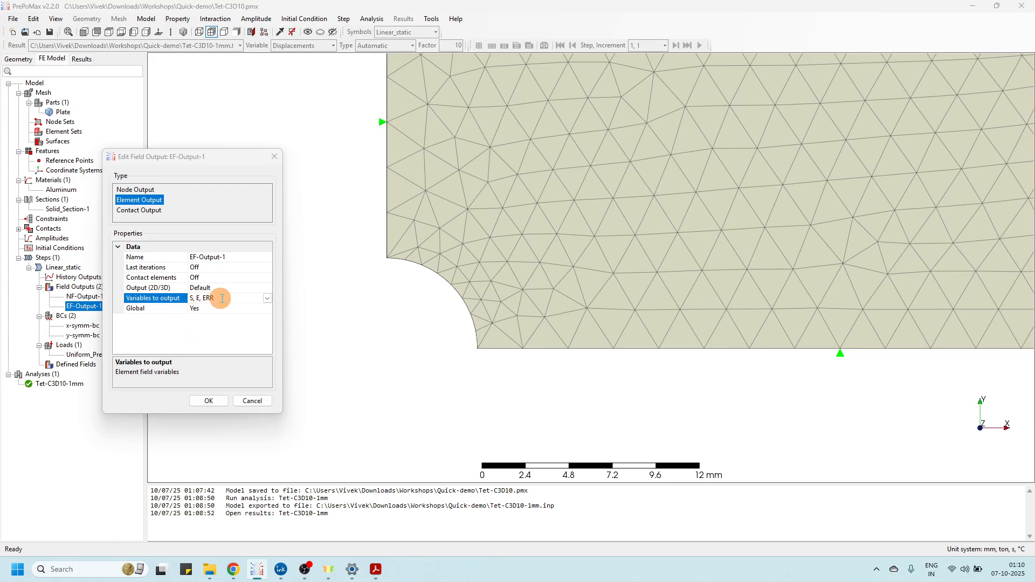
pyautogui.click(209, 401)
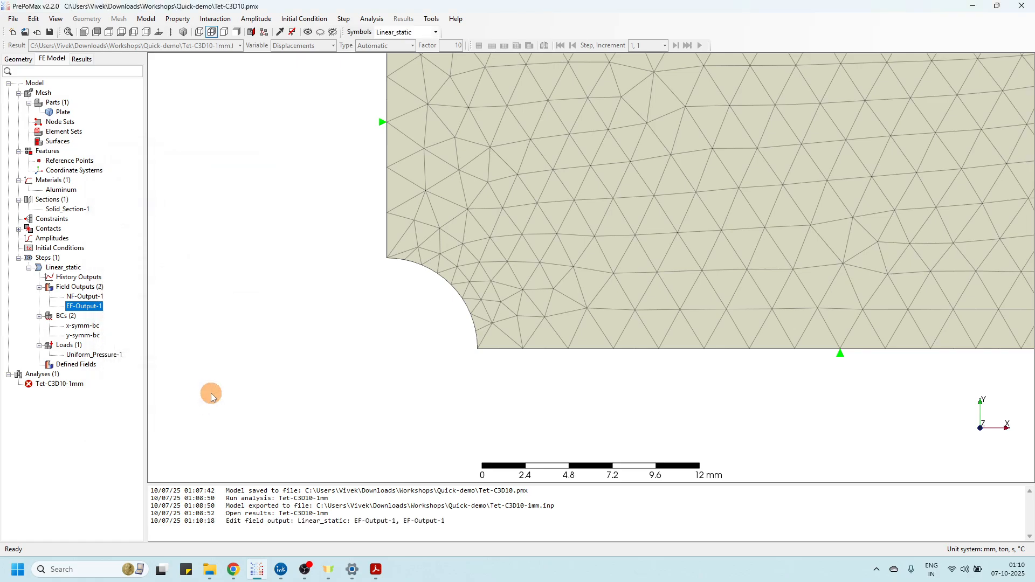
# Rerun the Tet-C3D10-1mm analysis with the updated field output, overwriting the existing files, and open the new results.
pyautogui.rightClick(69, 384)
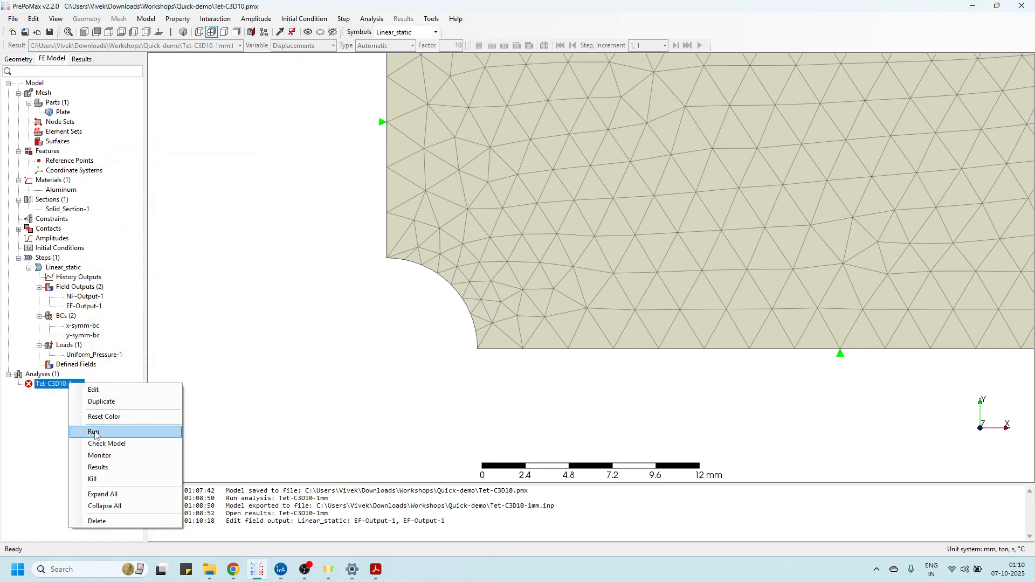
pyautogui.click(95, 433)
pyautogui.click(513, 306)
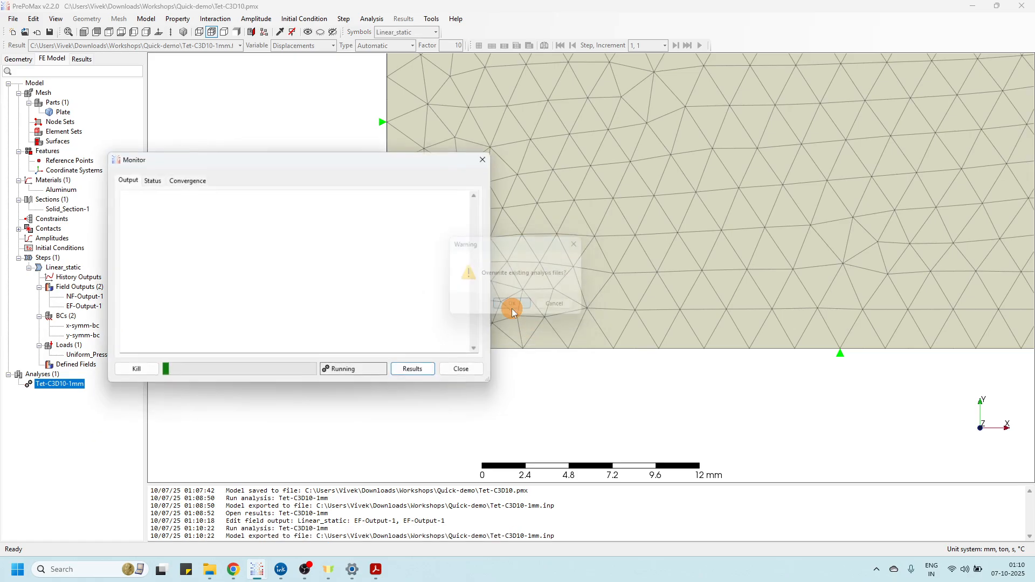
pyautogui.click(418, 373)
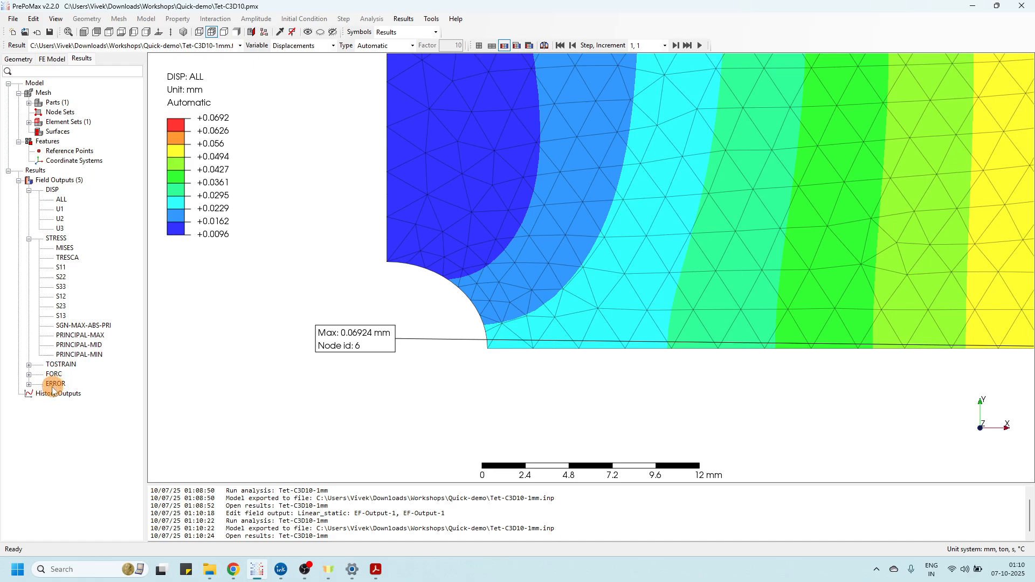
# Compare the MISES stress plot with the STR error plot around the hole, ending on the STR error.
pyautogui.click(29, 385)
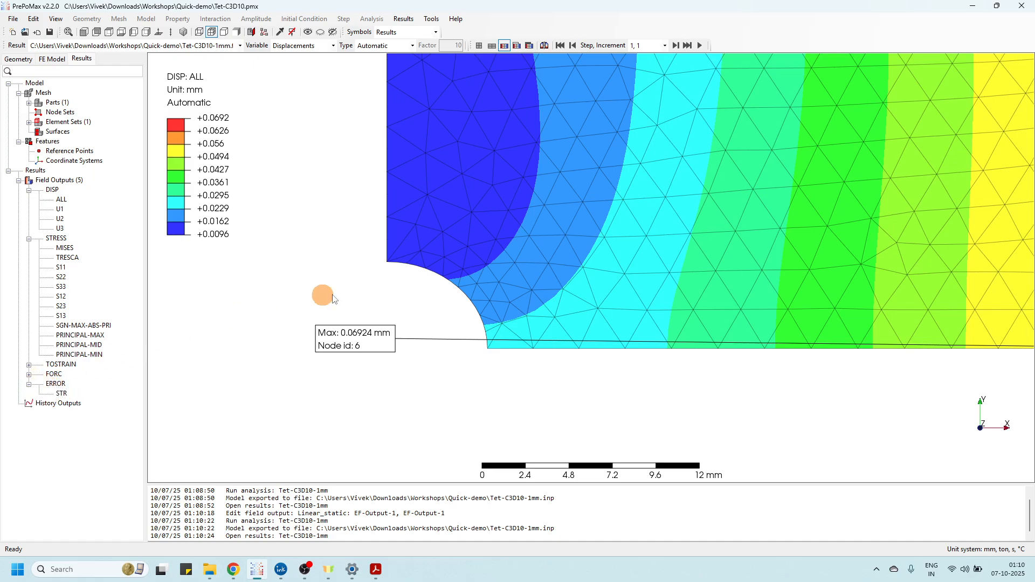
pyautogui.click(68, 249)
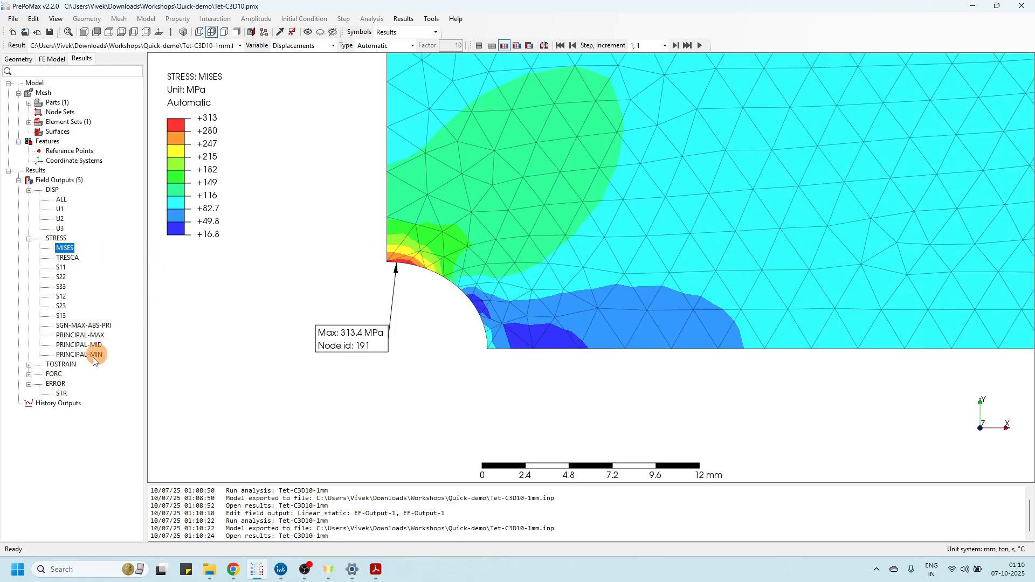
pyautogui.click(62, 394)
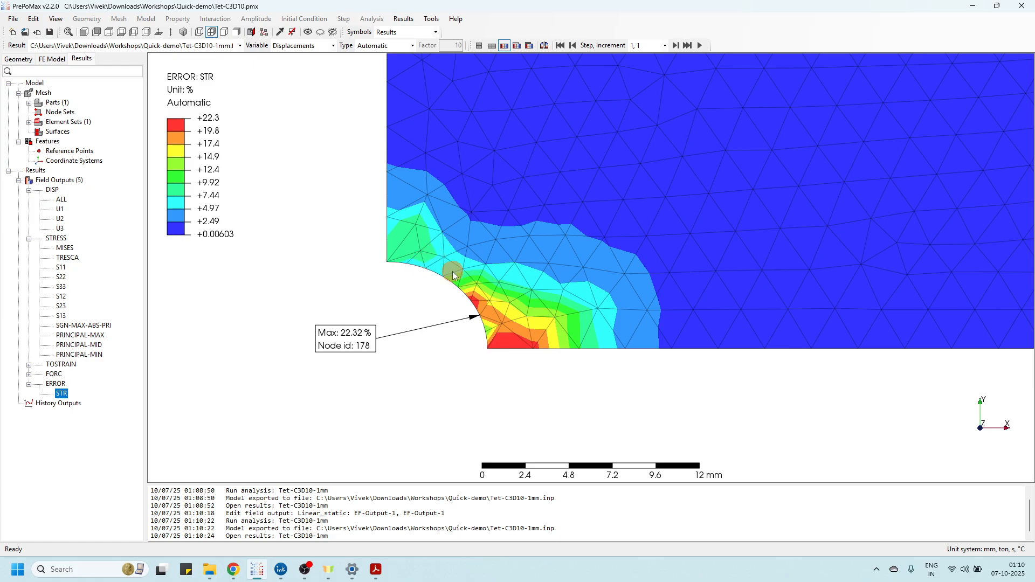
pyautogui.click(65, 248)
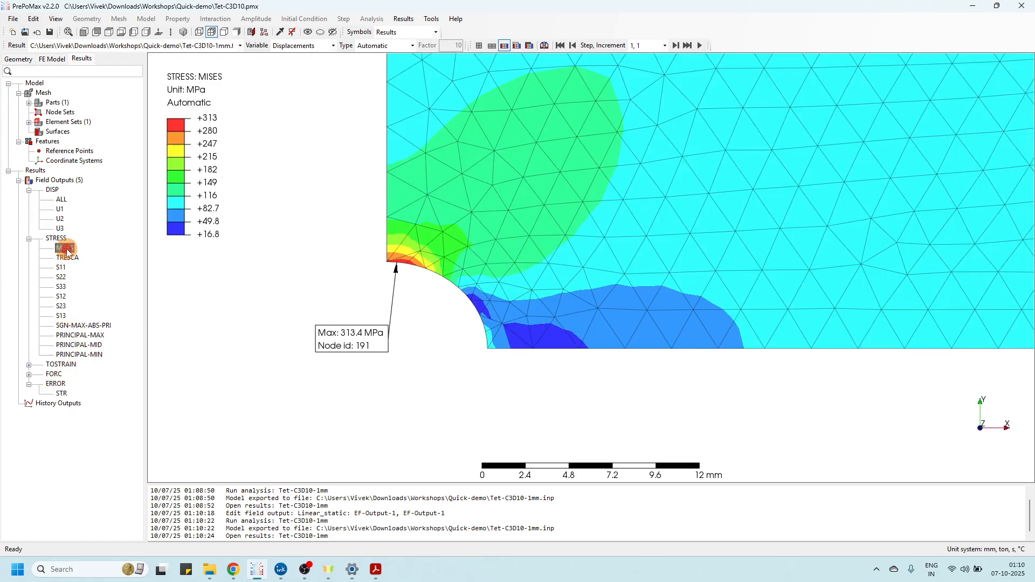
pyautogui.click(63, 394)
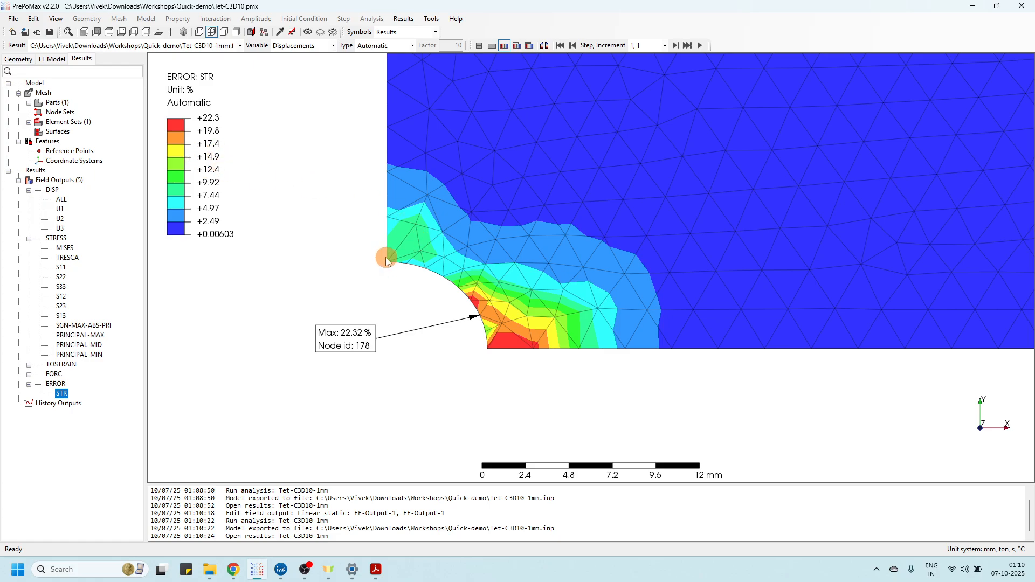
# Query the STR error at the node where the hole arc meets the vertical symmetry edge, and place its label clear of the plate.
pyautogui.click(432, 20)
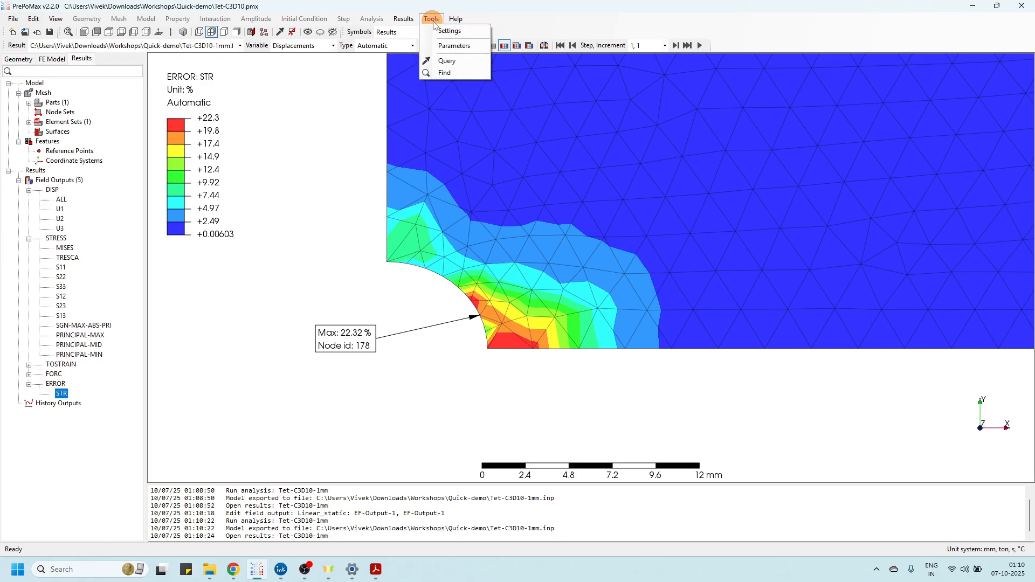
pyautogui.click(445, 61)
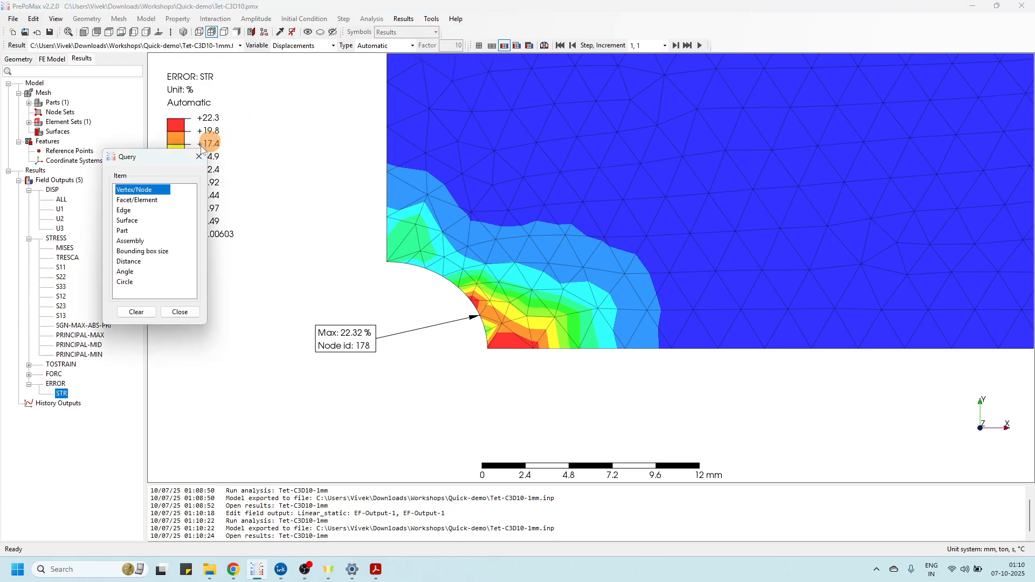
pyautogui.click(389, 263)
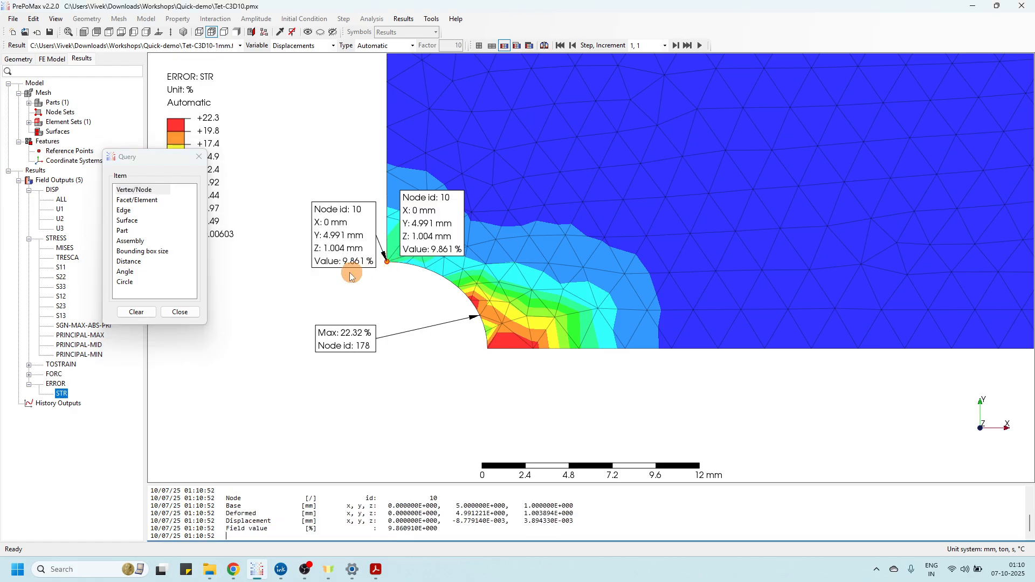
pyautogui.moveTo(345, 254); pyautogui.dragTo(320, 283)
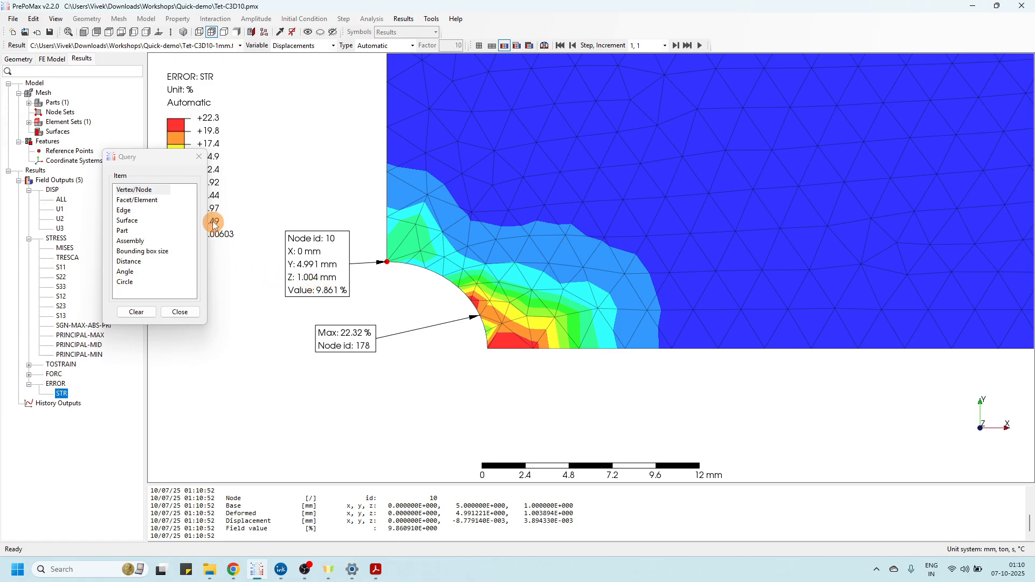
# Move the maximum STR error label clear of the plate, inspect the error around the hole, and delete the node query annotation.
pyautogui.click(198, 157)
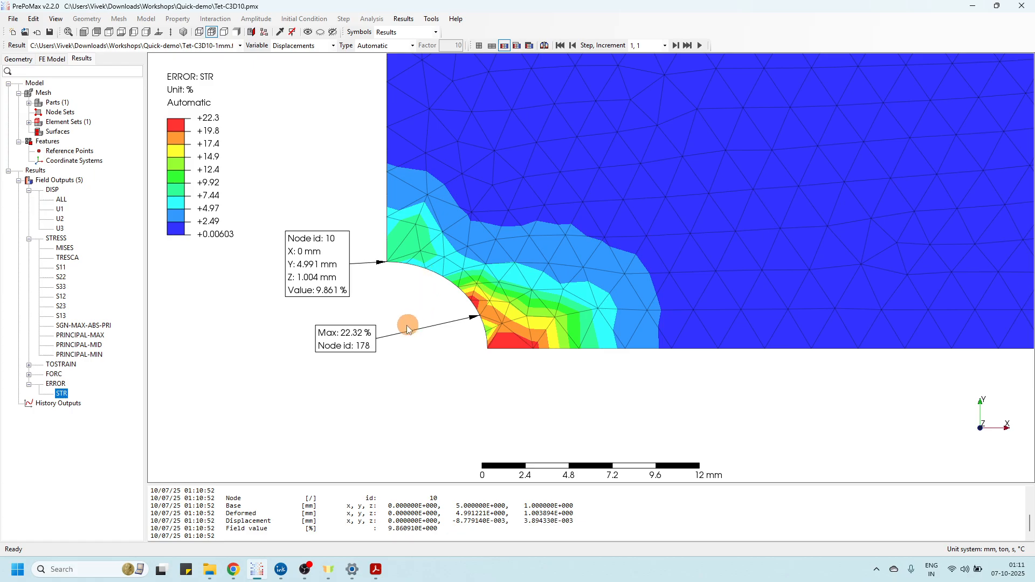
pyautogui.moveTo(362, 346); pyautogui.dragTo(407, 352)
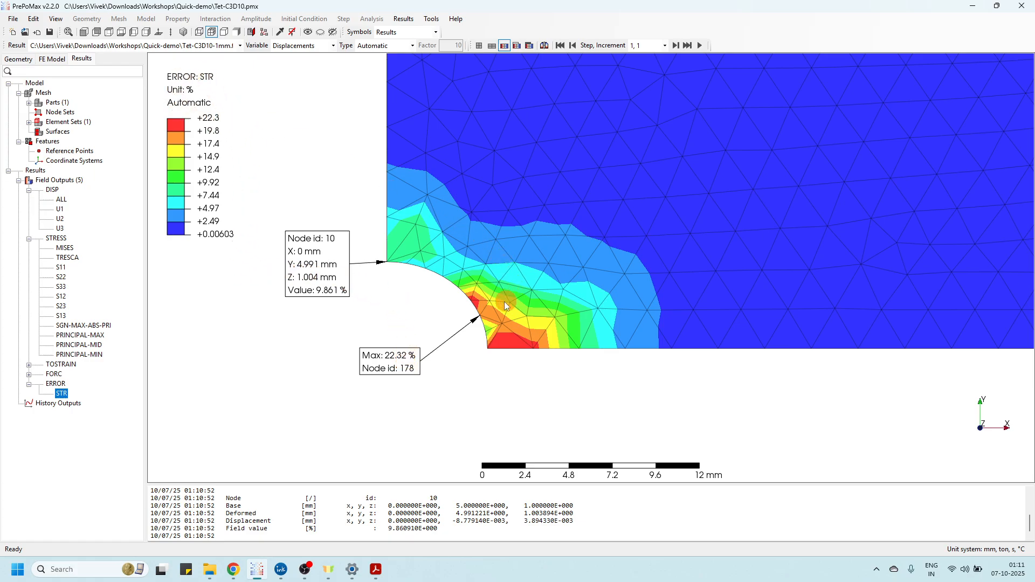
pyautogui.scroll(4, 482, 326)
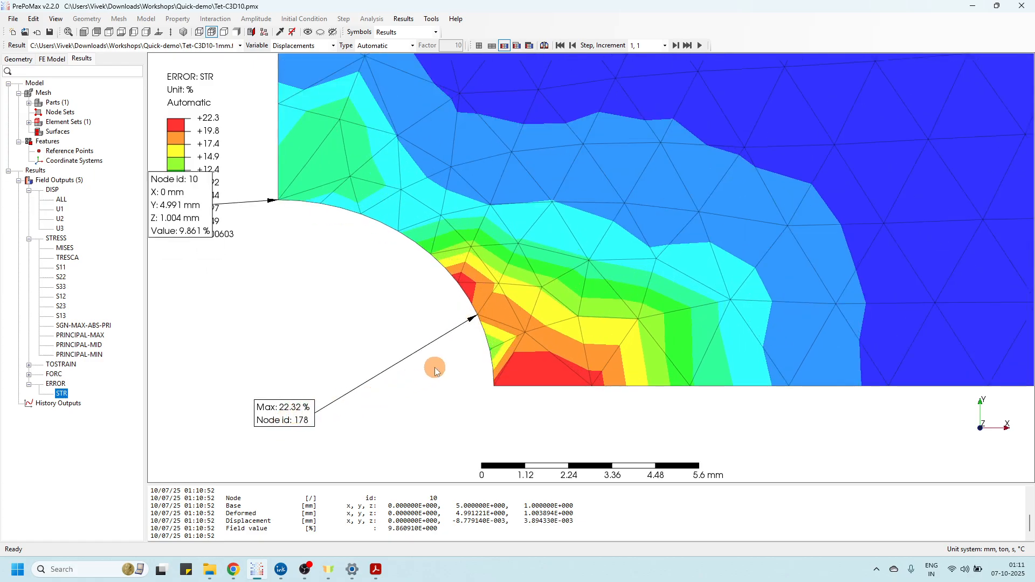
pyautogui.scroll(-3, 488, 372)
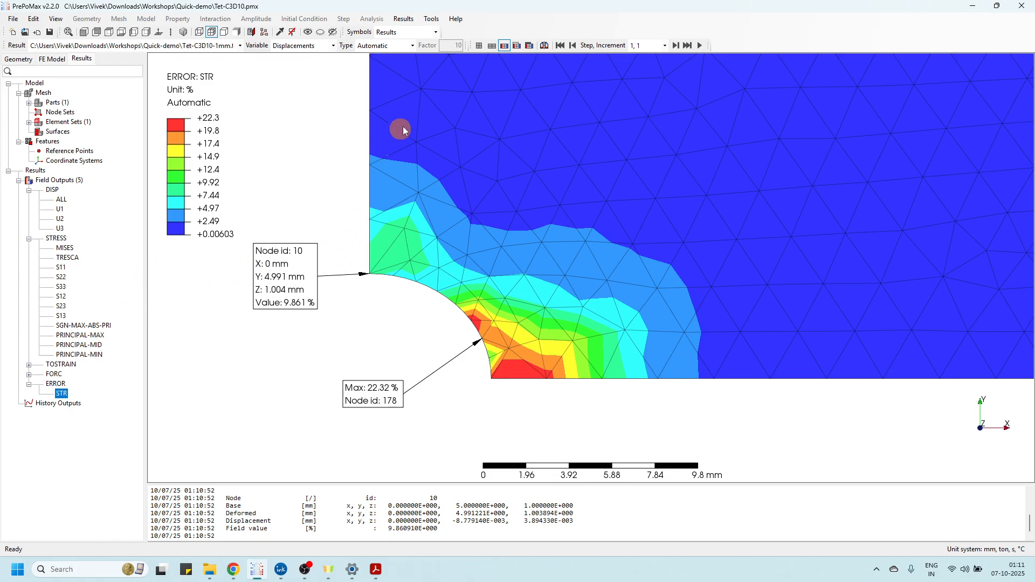
pyautogui.click(291, 33)
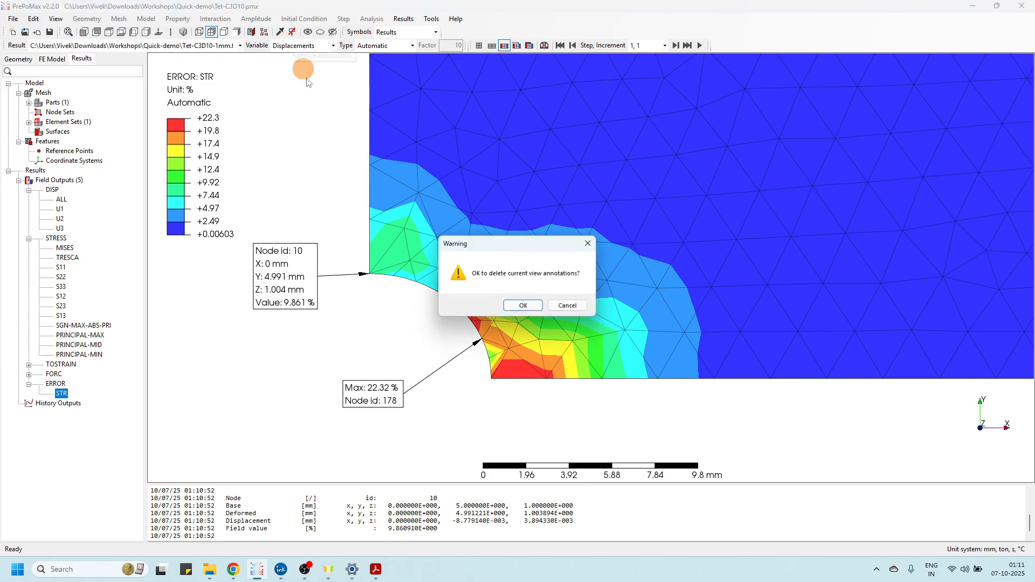
pyautogui.click(514, 306)
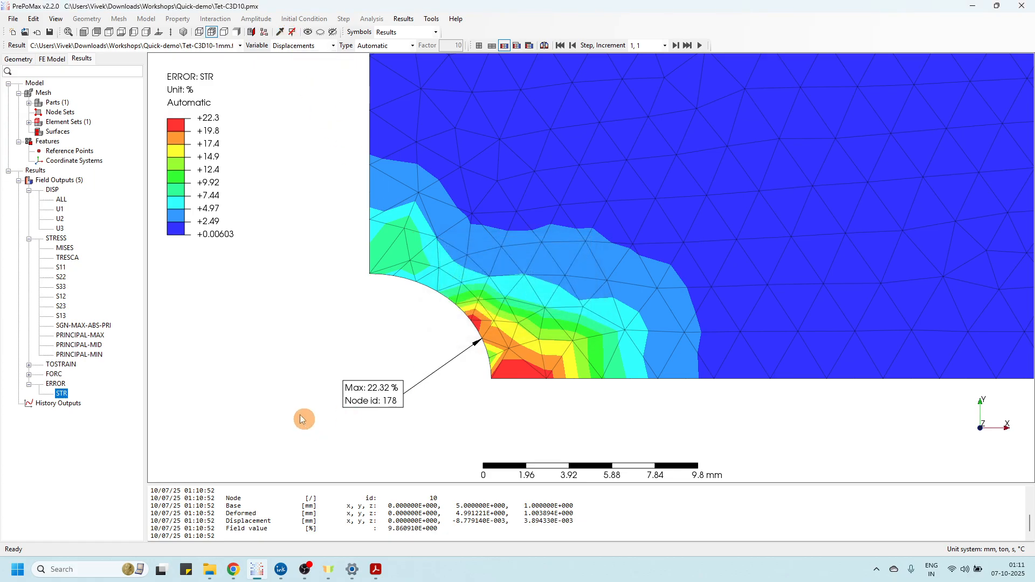
# Set the element size of the hole arc's mesh refinement Mesh_Refinement-1 to 0.5 mm.
pyautogui.click(49, 63)
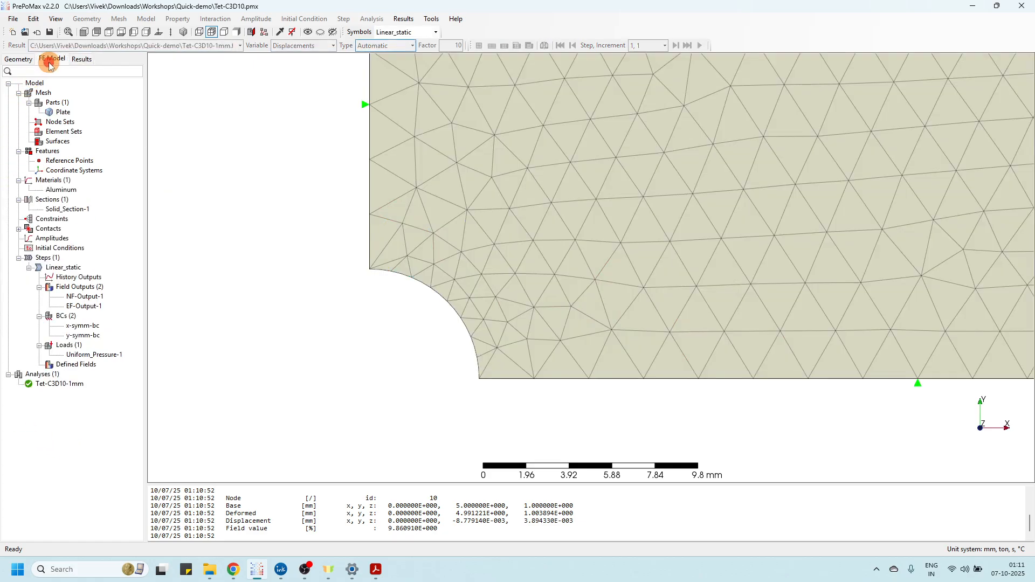
pyautogui.click(17, 60)
pyautogui.click(62, 132)
pyautogui.rightClick(62, 131)
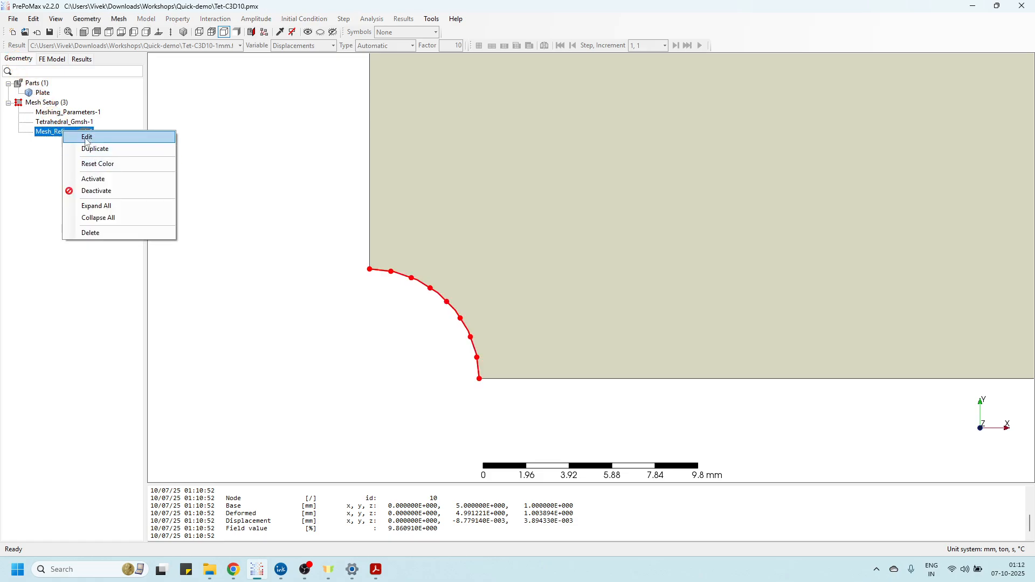
pyautogui.click(85, 138)
pyautogui.click(196, 305)
pyautogui.click(220, 312)
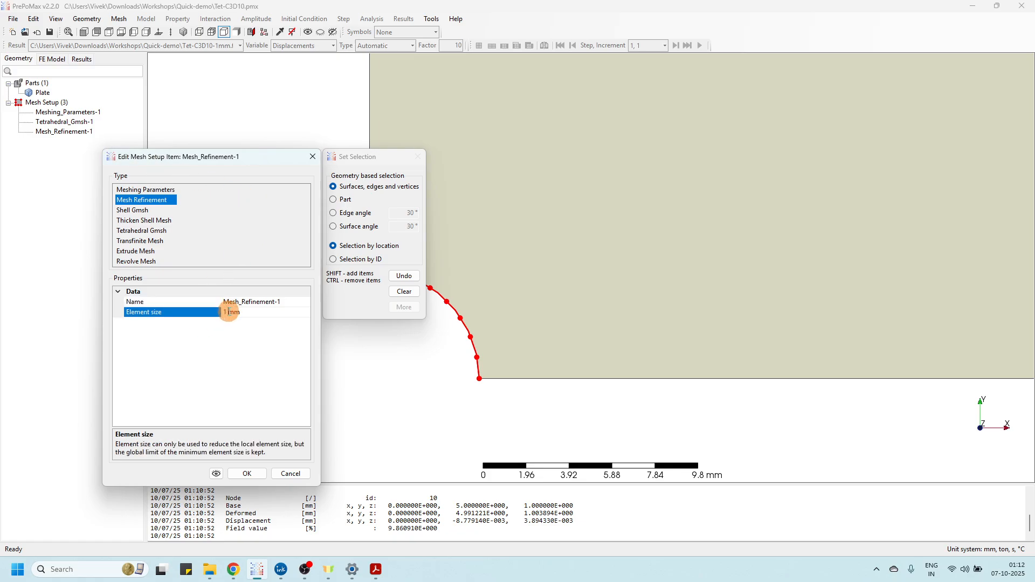
pyautogui.write('0.5')
pyautogui.click(247, 474)
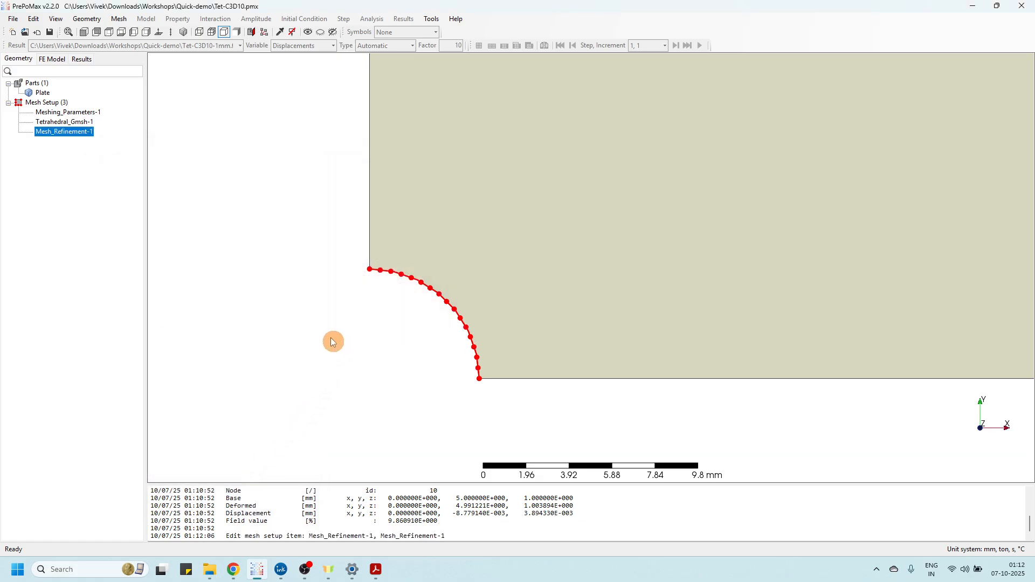
# Remesh the Plate part with the finer arc refinement and inspect the elements where the arc meets the vertical symmetry edge.
pyautogui.rightClick(411, 198)
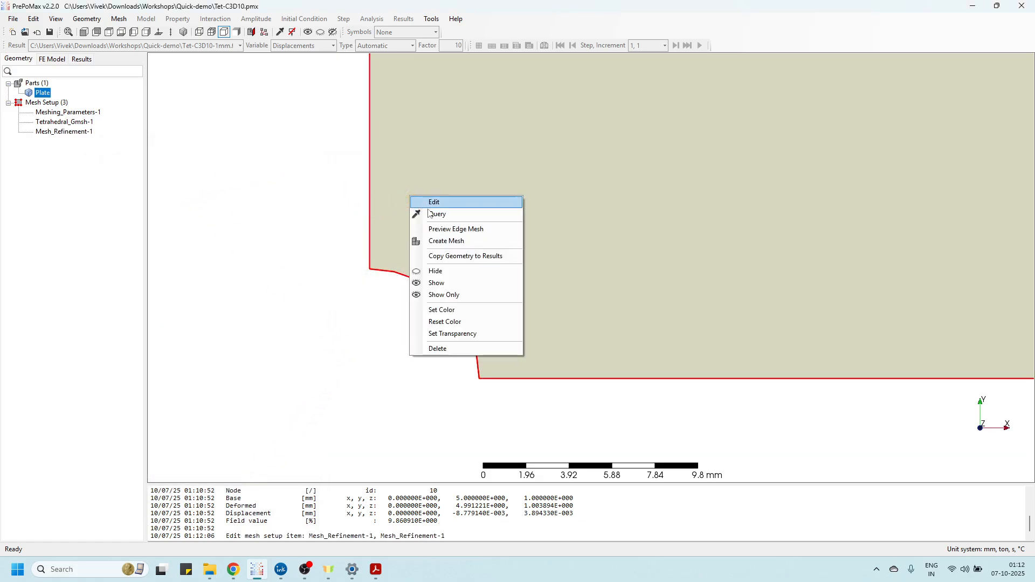
pyautogui.click(451, 238)
pyautogui.scroll(2, 376, 264)
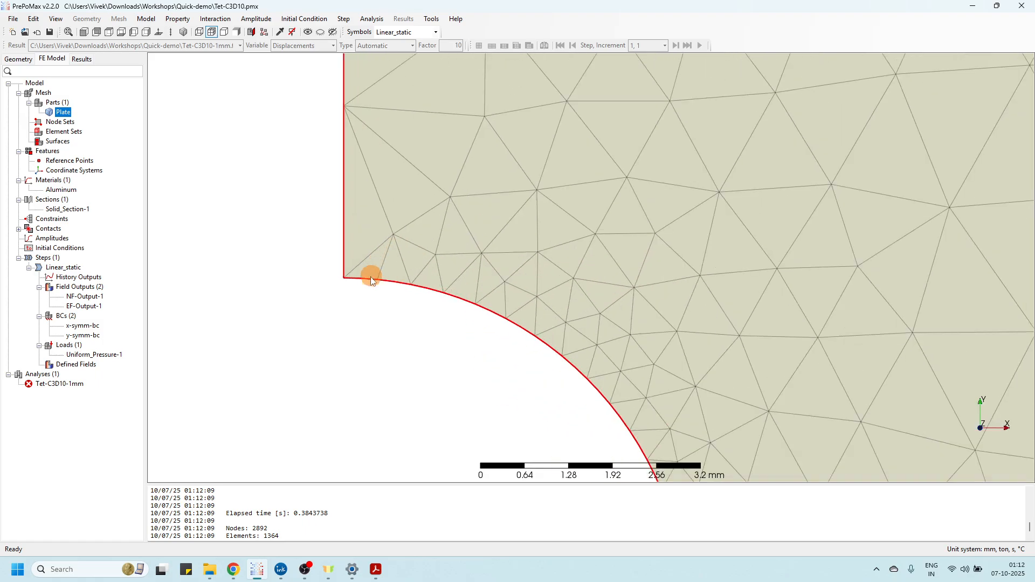
pyautogui.scroll(1, 317, 273)
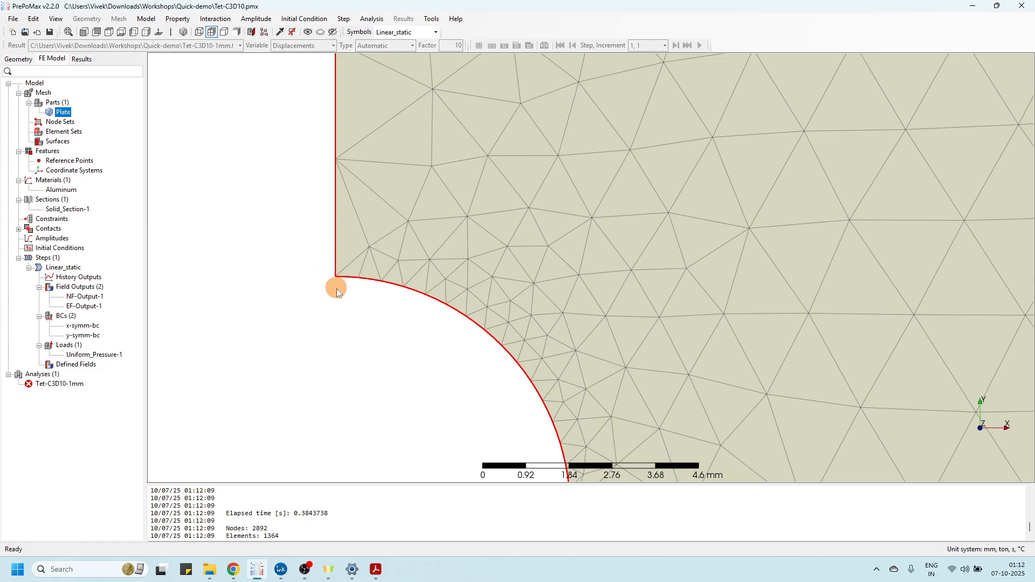
pyautogui.scroll(-2, 341, 276)
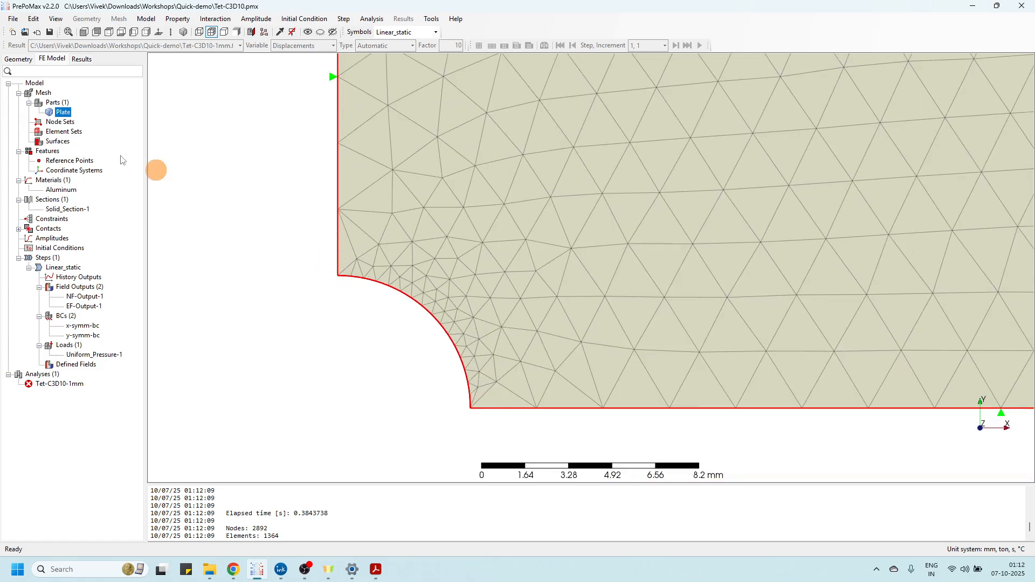
# Add a second mesh refinement on the vertical symmetry edge above the hole with an element size of 0.5 mm.
pyautogui.click(21, 59)
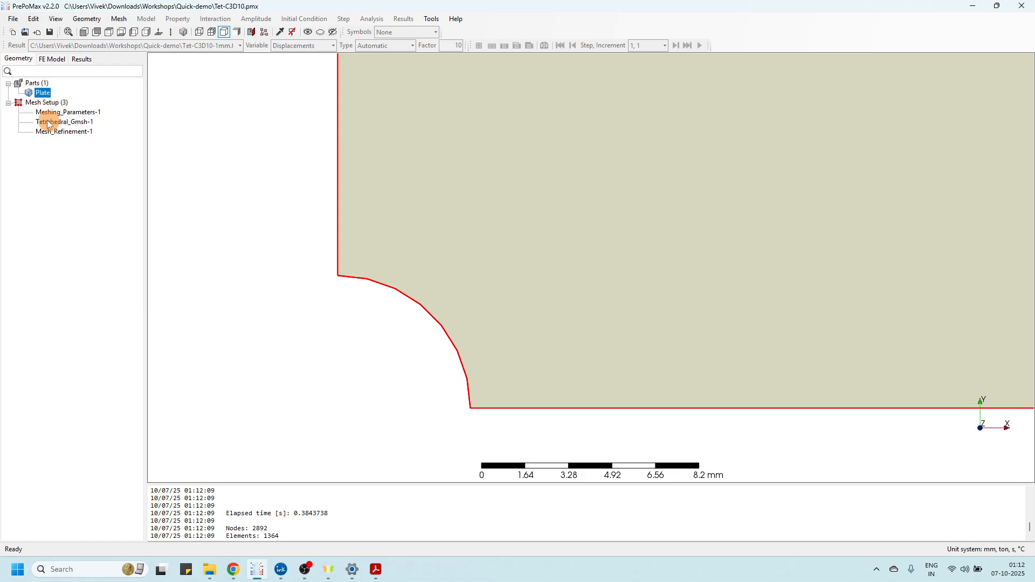
pyautogui.rightClick(44, 103)
pyautogui.click(71, 111)
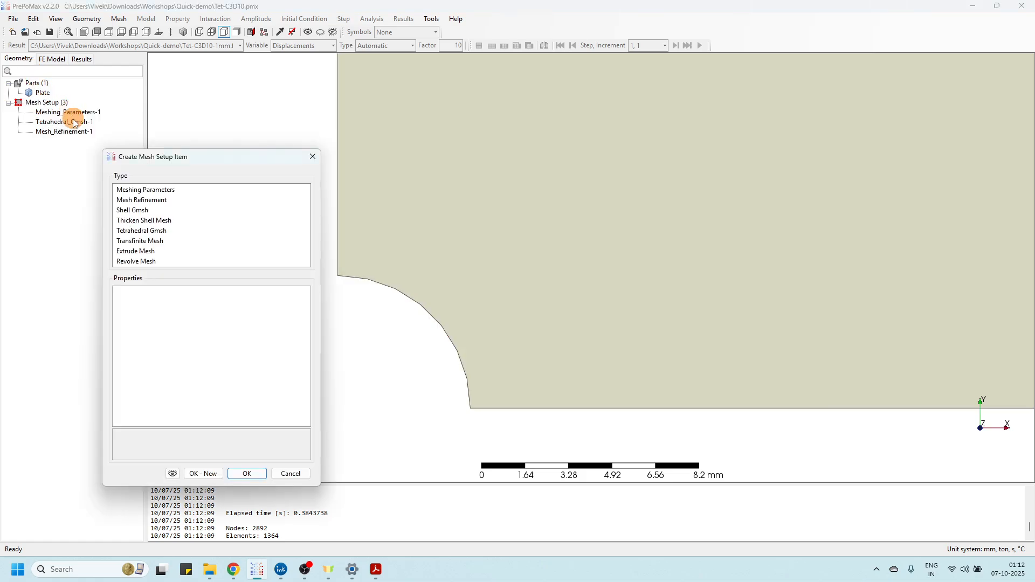
pyautogui.click(145, 201)
pyautogui.moveTo(381, 157); pyautogui.dragTo(218, 119)
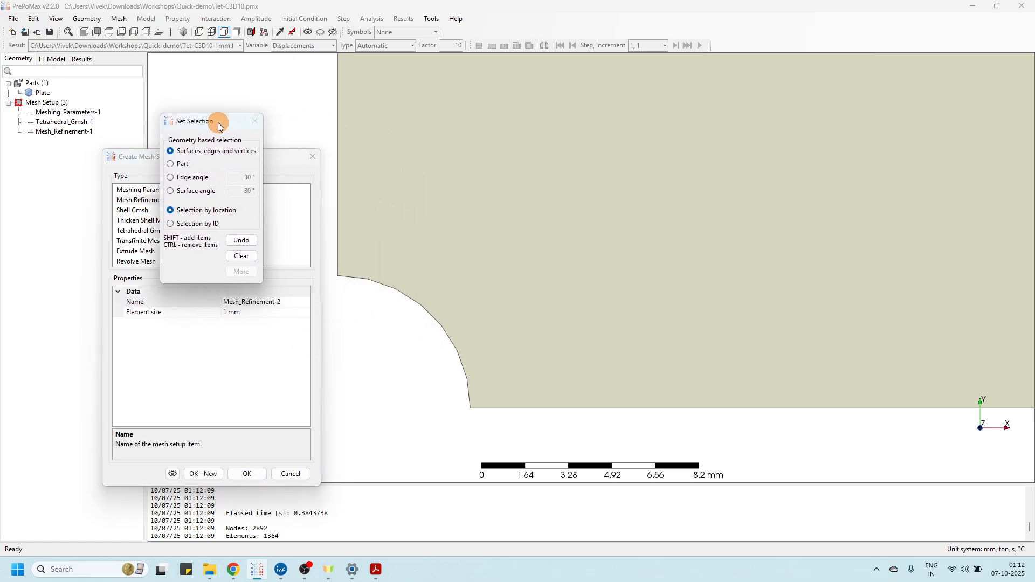
pyautogui.click(341, 176)
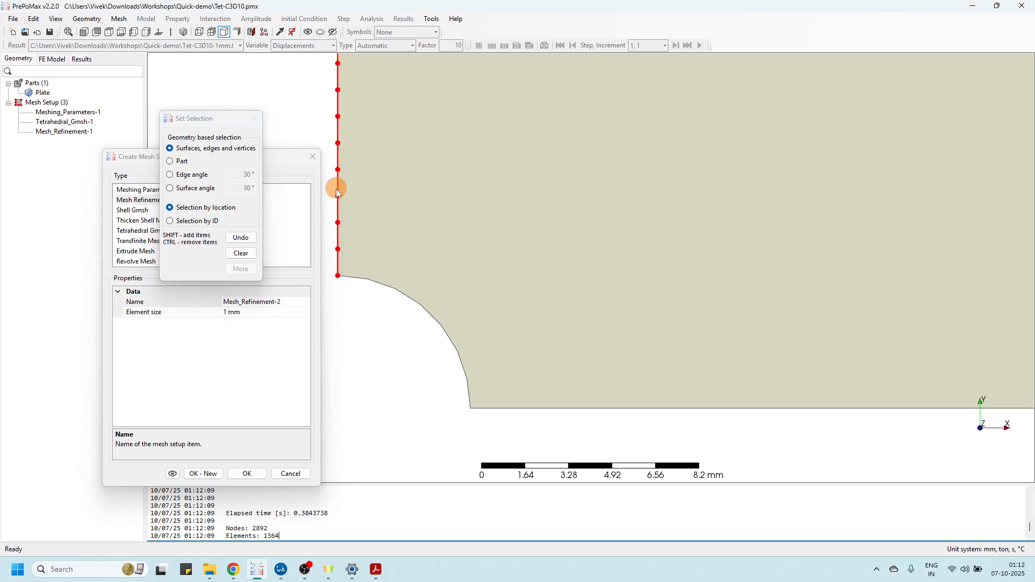
pyautogui.moveTo(214, 118); pyautogui.dragTo(343, 320)
pyautogui.click(236, 318)
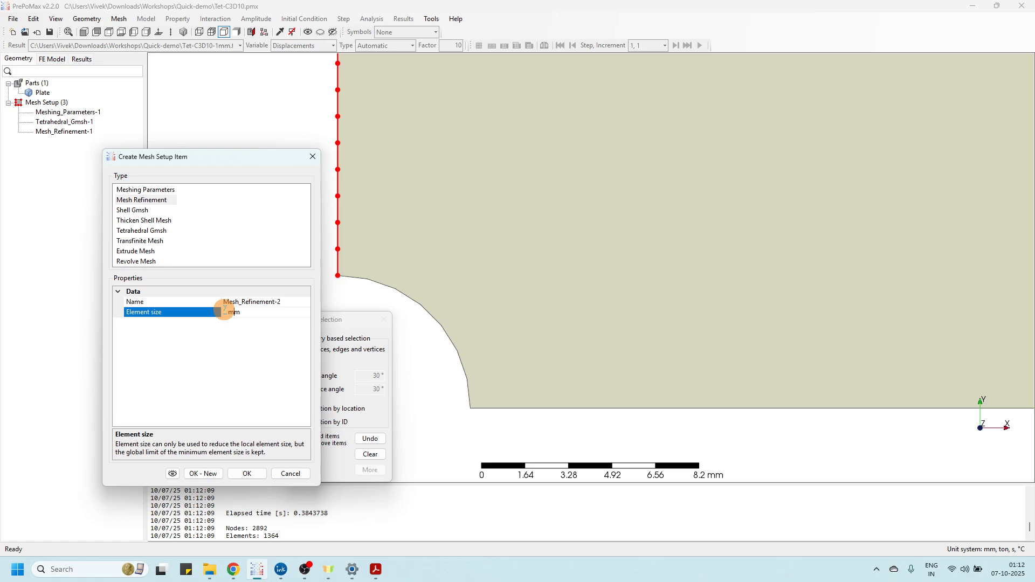
pyautogui.write('0.5')
pyautogui.click(243, 475)
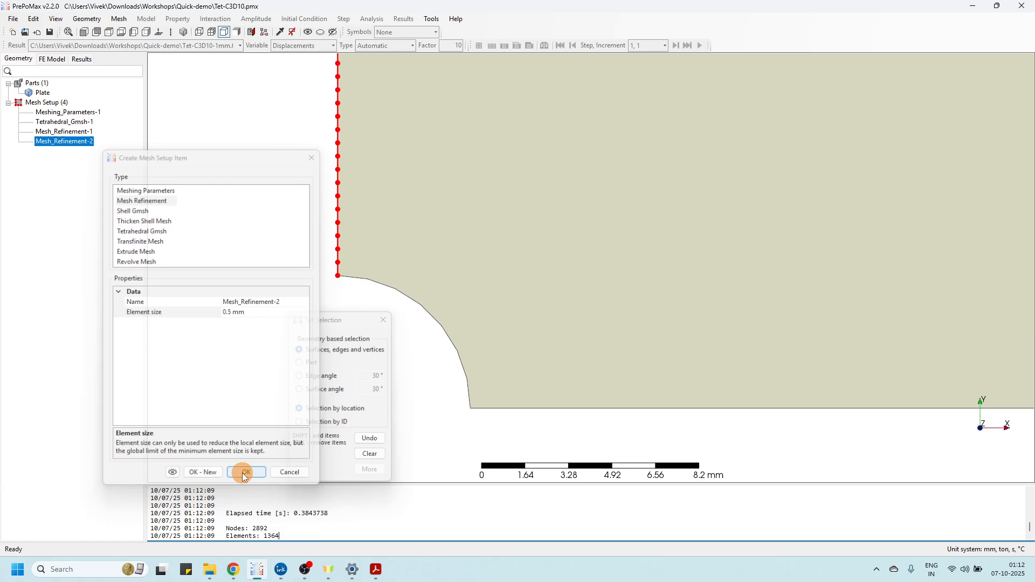
# Remesh the Plate part with both refinements and check the mesh along the vertical symmetry edge and hole arc.
pyautogui.rightClick(446, 171)
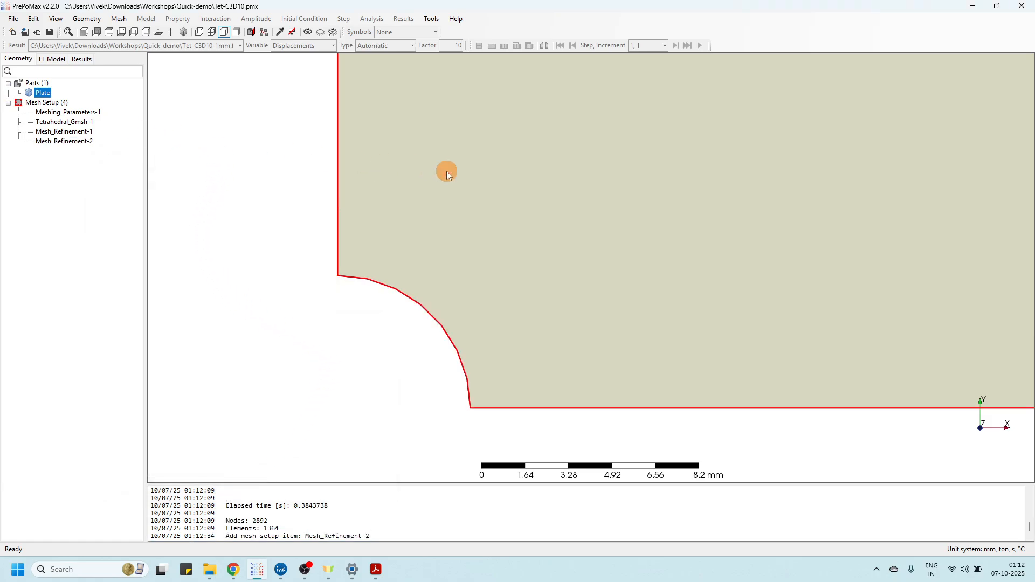
pyautogui.click(495, 218)
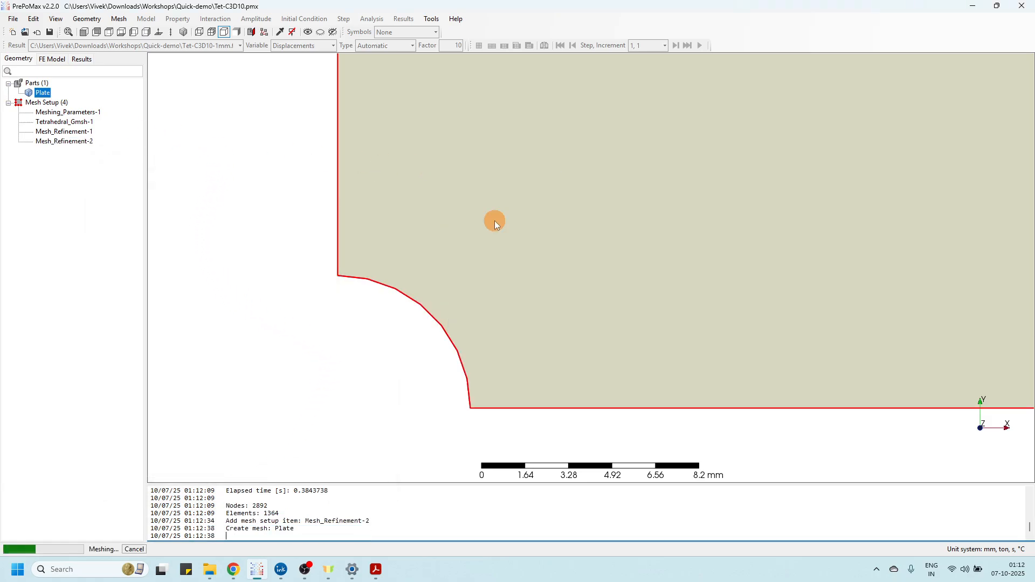
pyautogui.scroll(5, 348, 263)
pyautogui.click(295, 225)
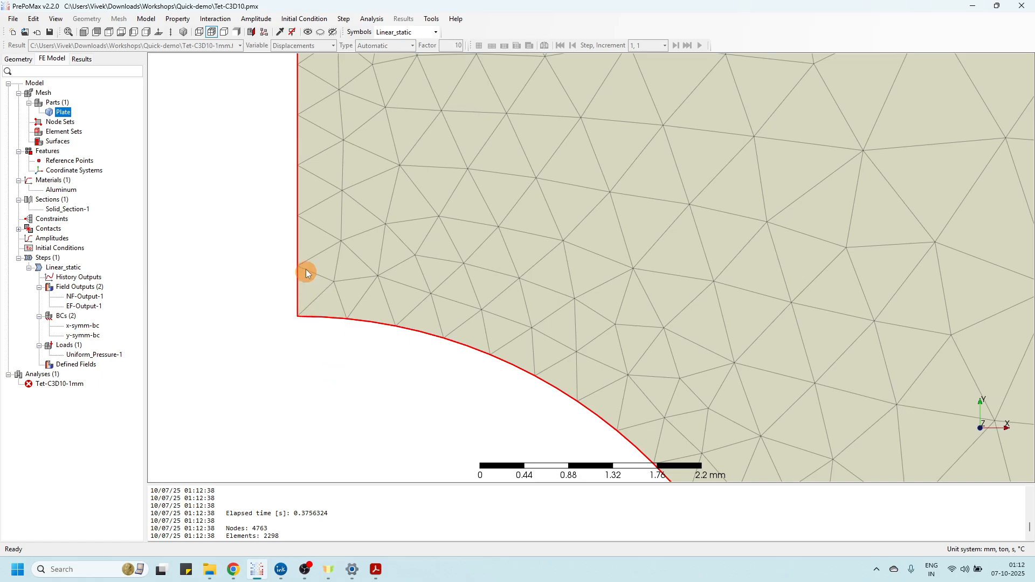
pyautogui.scroll(-5, 280, 188)
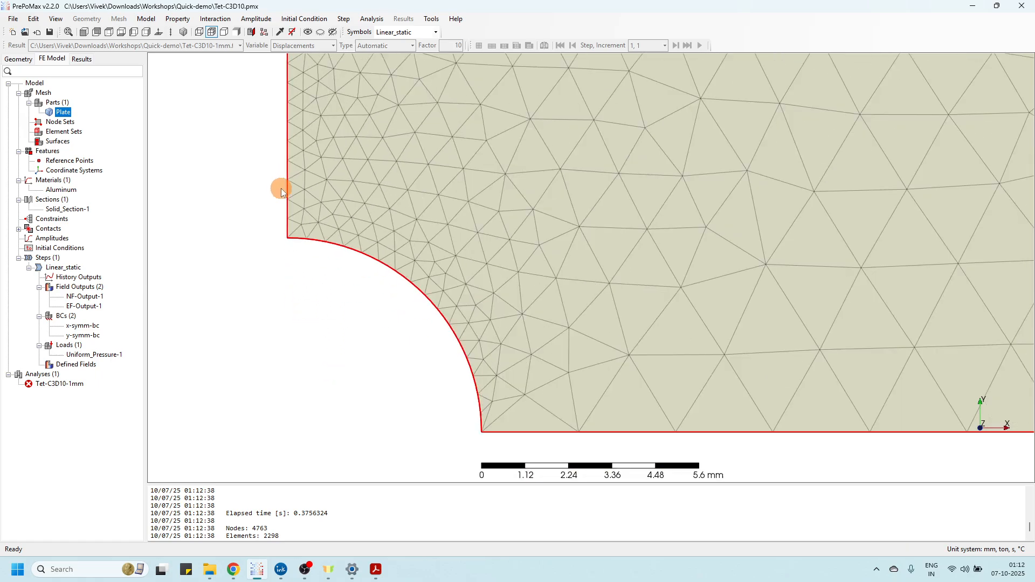
pyautogui.scroll(-3, 304, 229)
pyautogui.scroll(3, 301, 230)
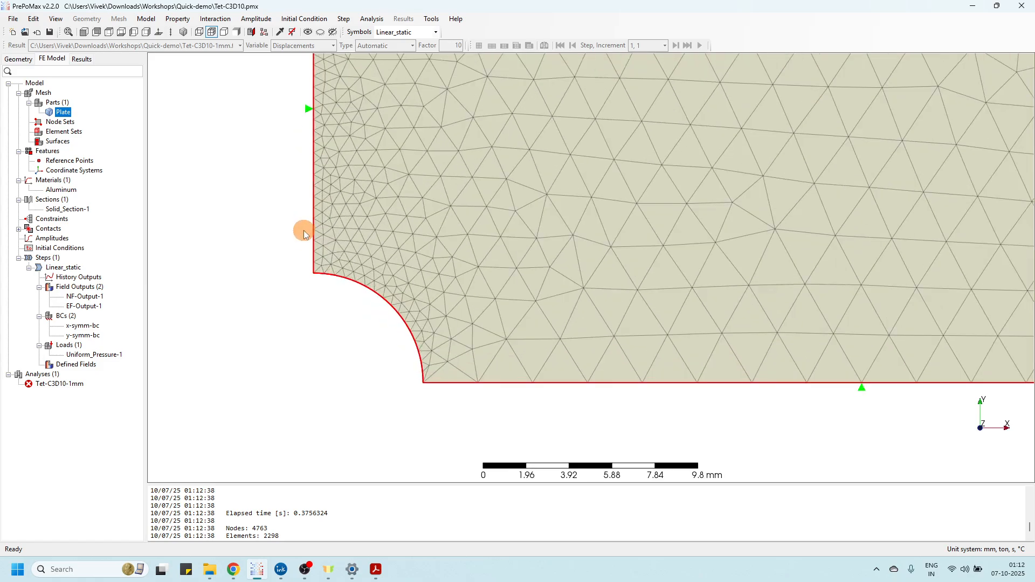
# Create a new analysis named Tet_C3D10-0p5mm for the refined mesh.
pyautogui.rightClick(49, 375)
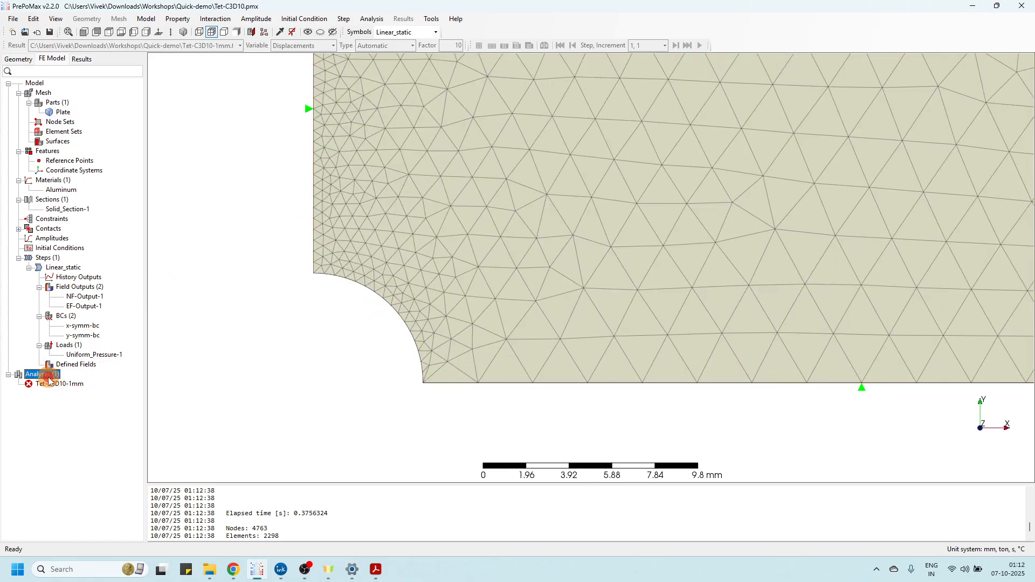
pyautogui.click(66, 384)
pyautogui.click(248, 199)
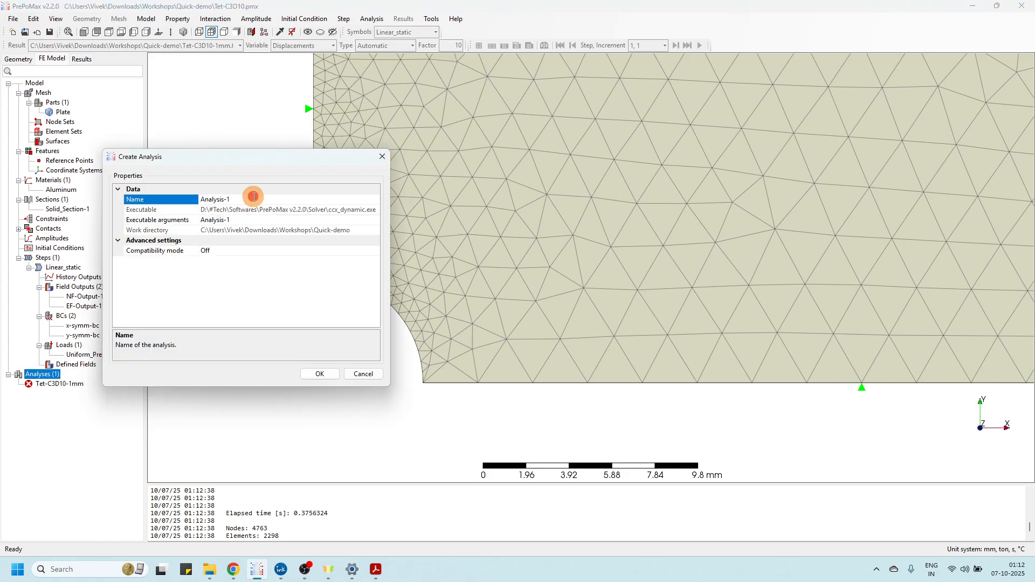
pyautogui.write('Tet_C3D10-0p5mm')
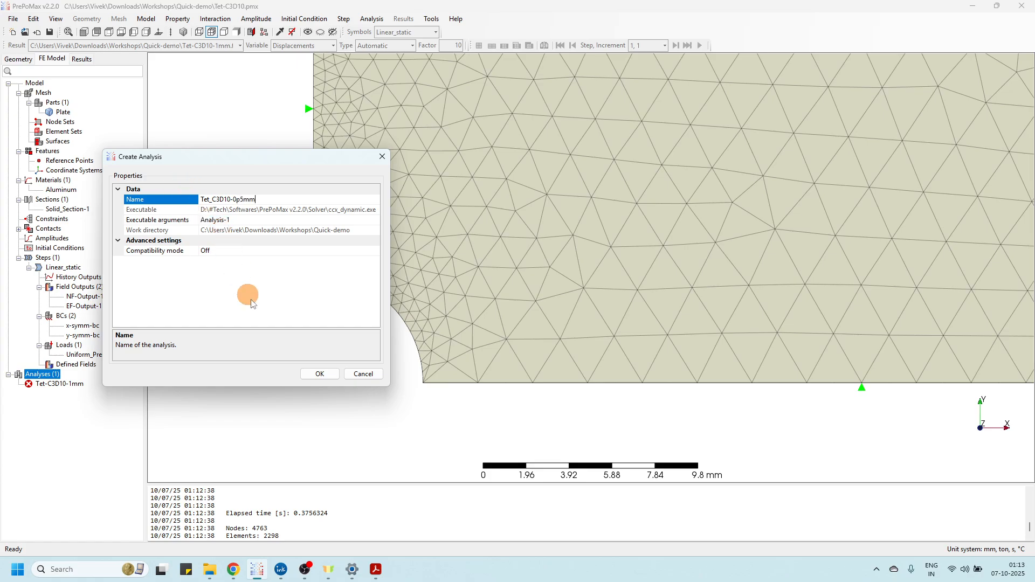
pyautogui.click(320, 373)
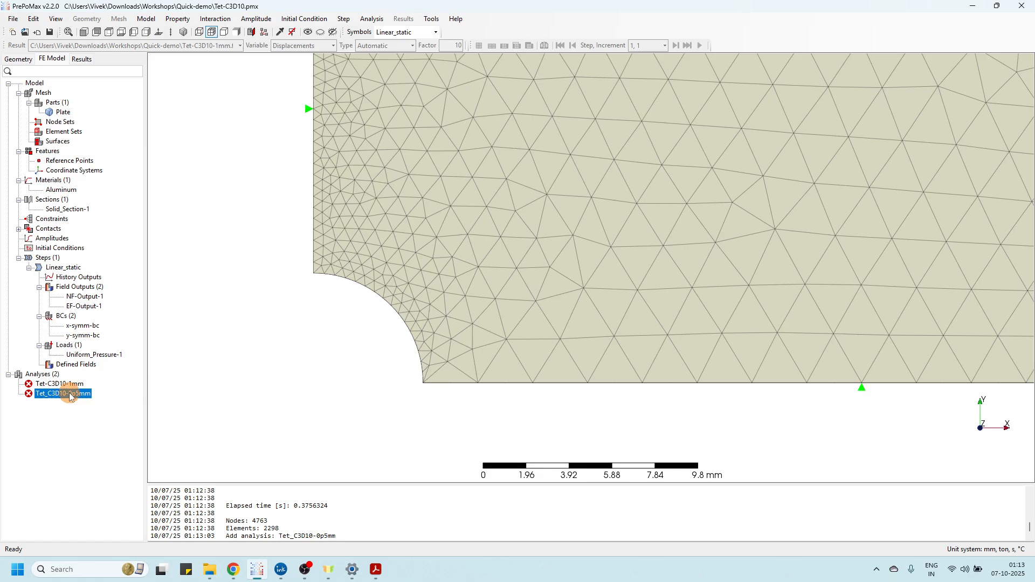
# Run the Tet_C3D10-0p5mm analysis and open its results.
pyautogui.rightClick(80, 399)
pyautogui.click(98, 441)
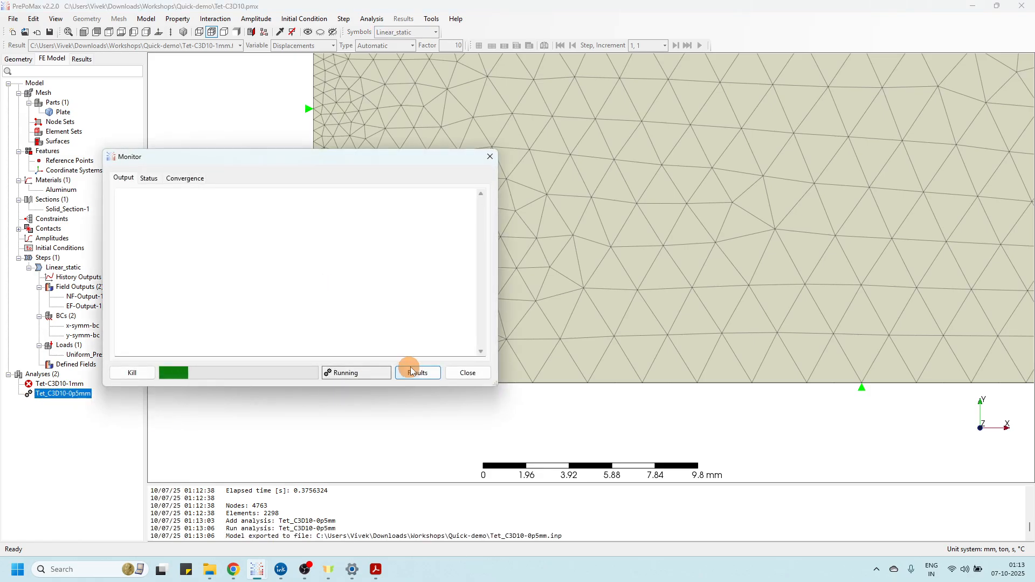
pyautogui.click(417, 374)
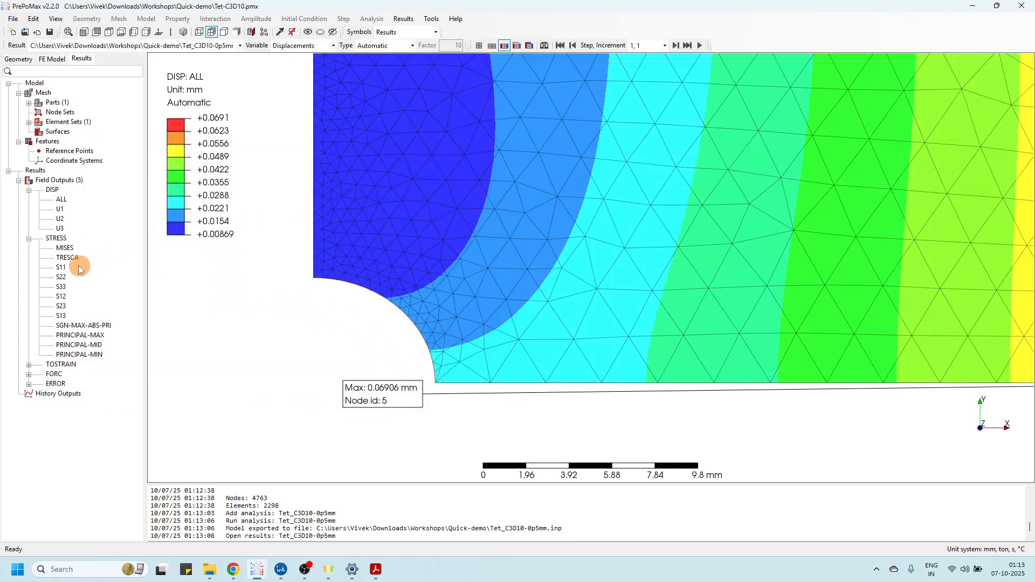
# View the MISES stress with its maximum label moved clear of the plate, and switch to the STR error plot.
pyautogui.click(65, 248)
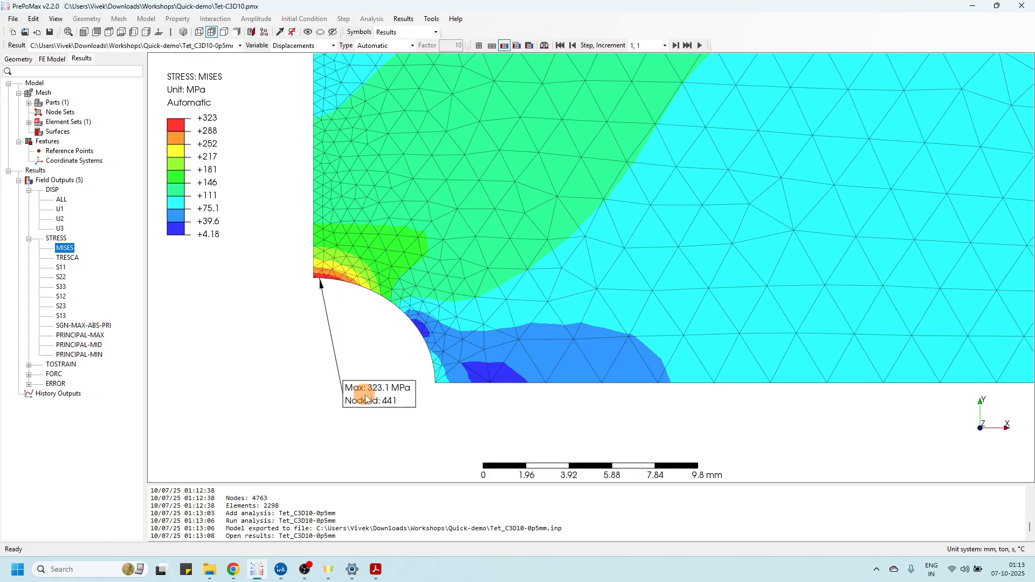
pyautogui.moveTo(366, 399)
pyautogui.mouseDown()
pyautogui.moveTo(322, 397)
pyautogui.moveTo(252, 353)
pyautogui.mouseUp()
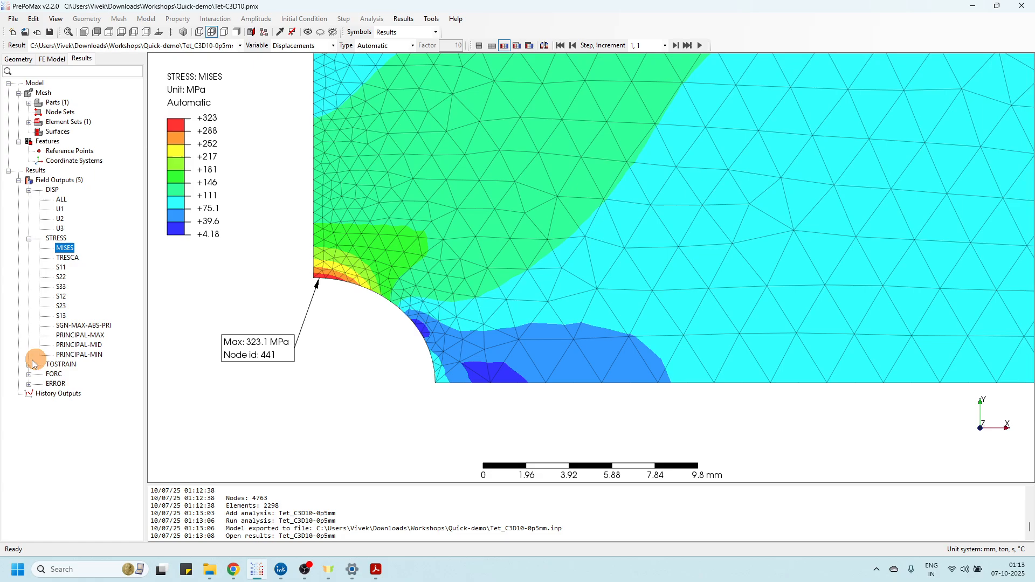
pyautogui.click(29, 385)
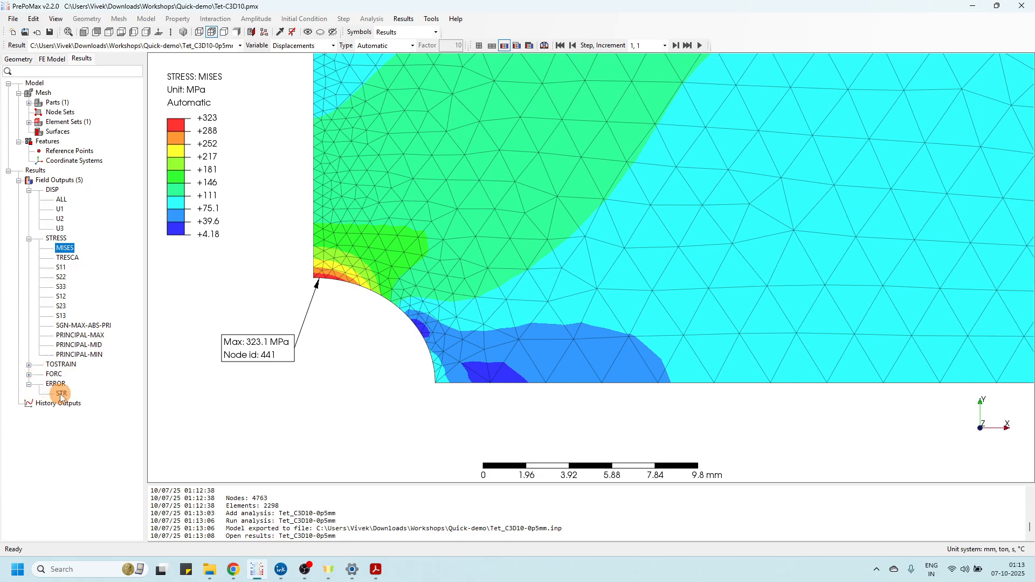
pyautogui.click(61, 394)
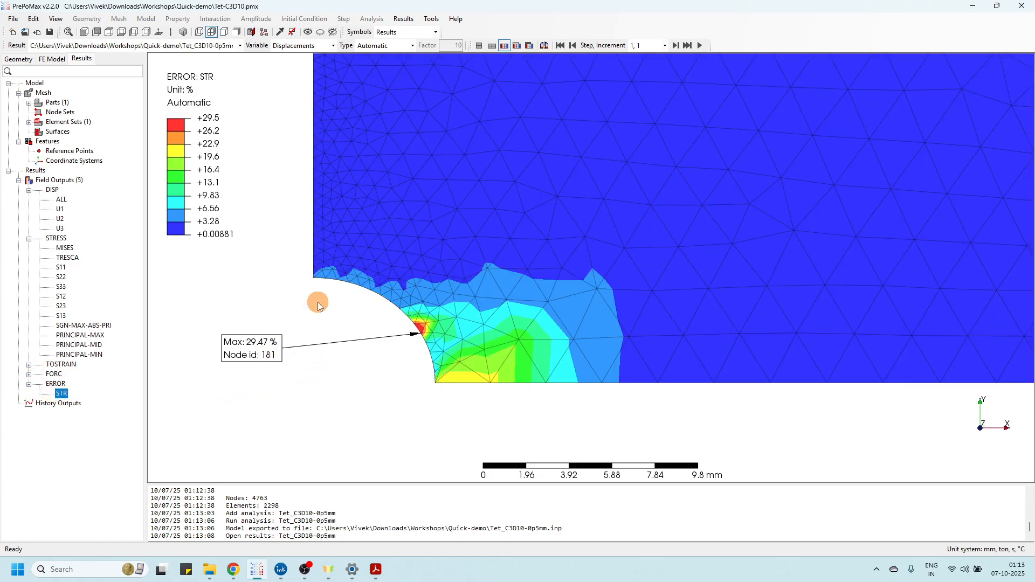
# Query the STR error at the hole's top node on the symmetry edge and its neighbouring arc node, keeping both labels off the plate.
pyautogui.scroll(1, 388, 304)
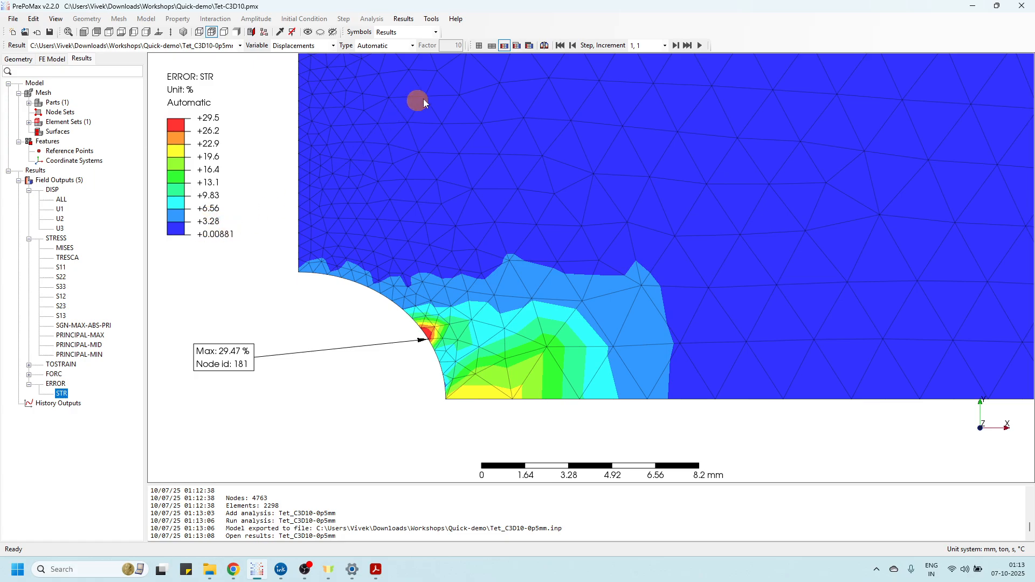
pyautogui.click(432, 19)
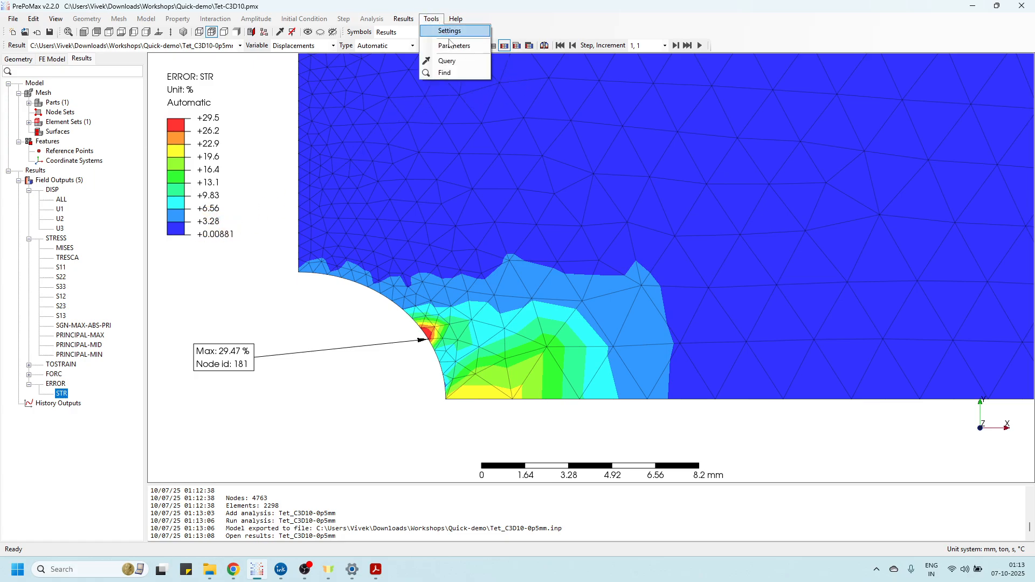
pyautogui.click(447, 61)
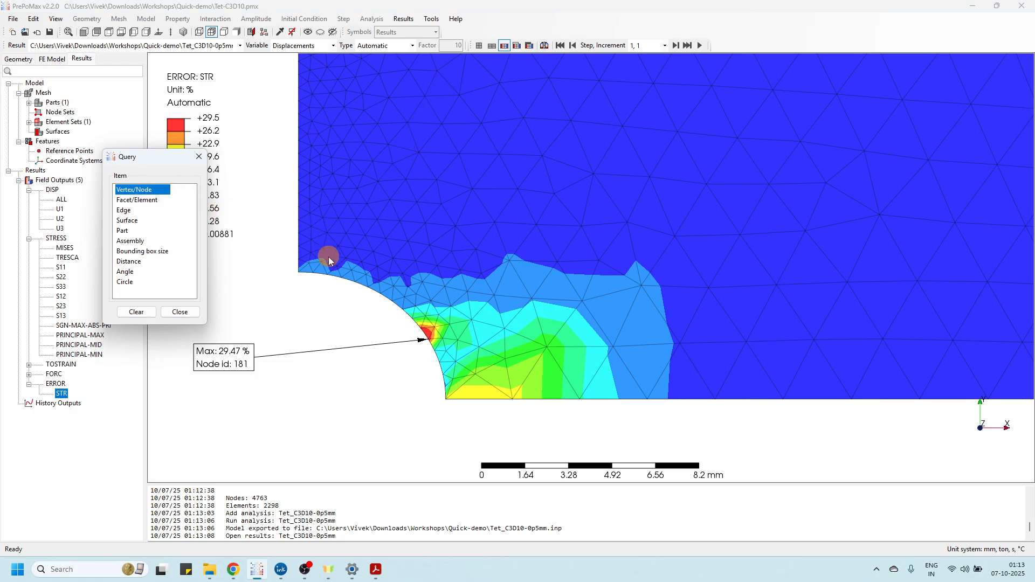
pyautogui.click(299, 272)
pyautogui.moveTo(273, 255); pyautogui.dragTo(256, 308)
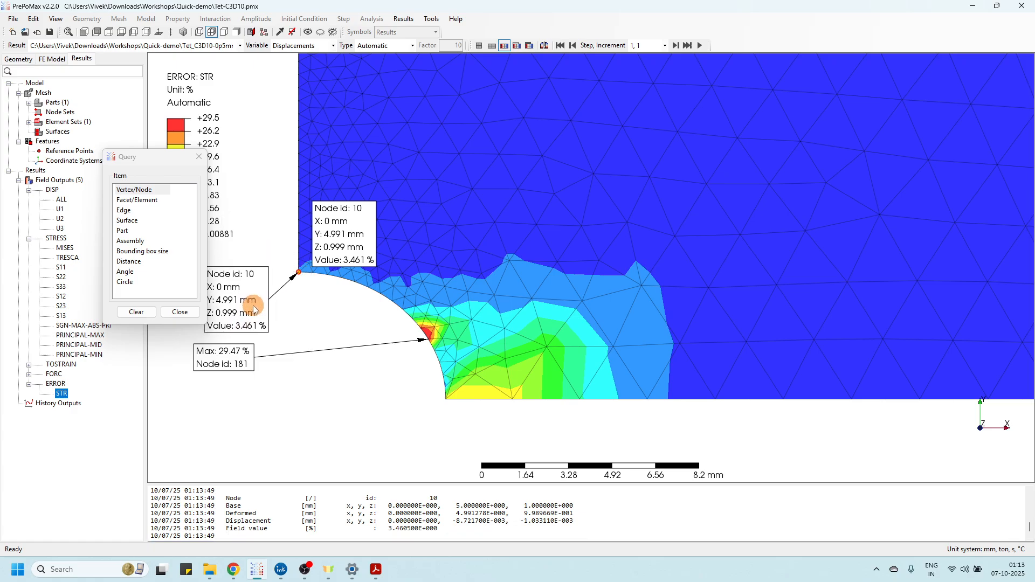
pyautogui.click(313, 273)
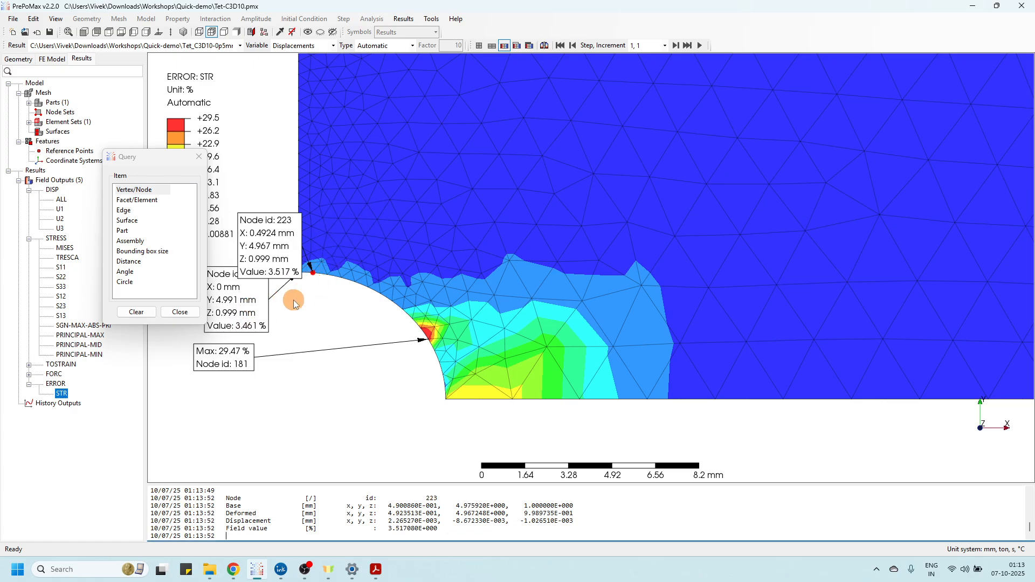
pyautogui.moveTo(272, 247); pyautogui.dragTo(298, 337)
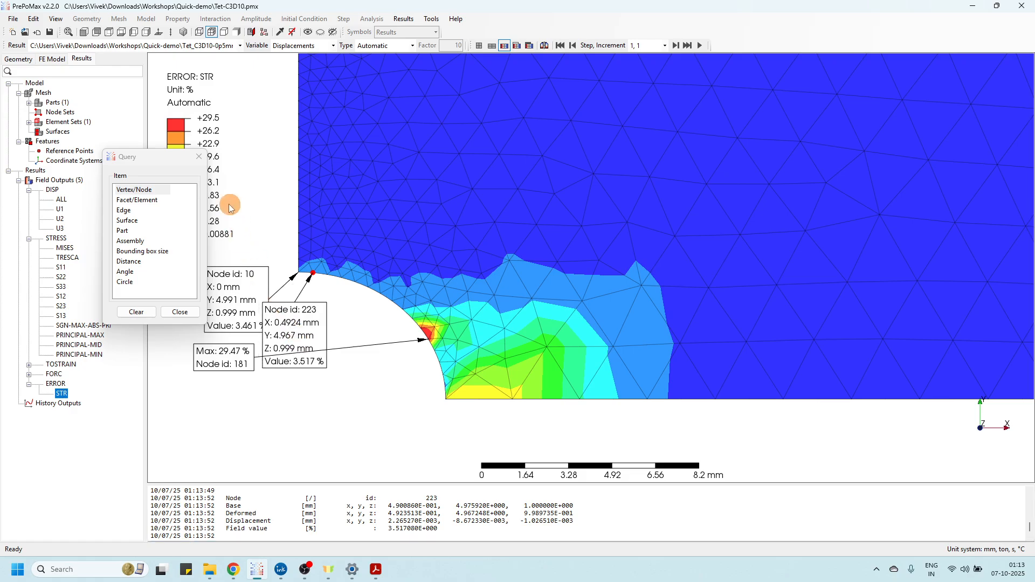
pyautogui.click(199, 157)
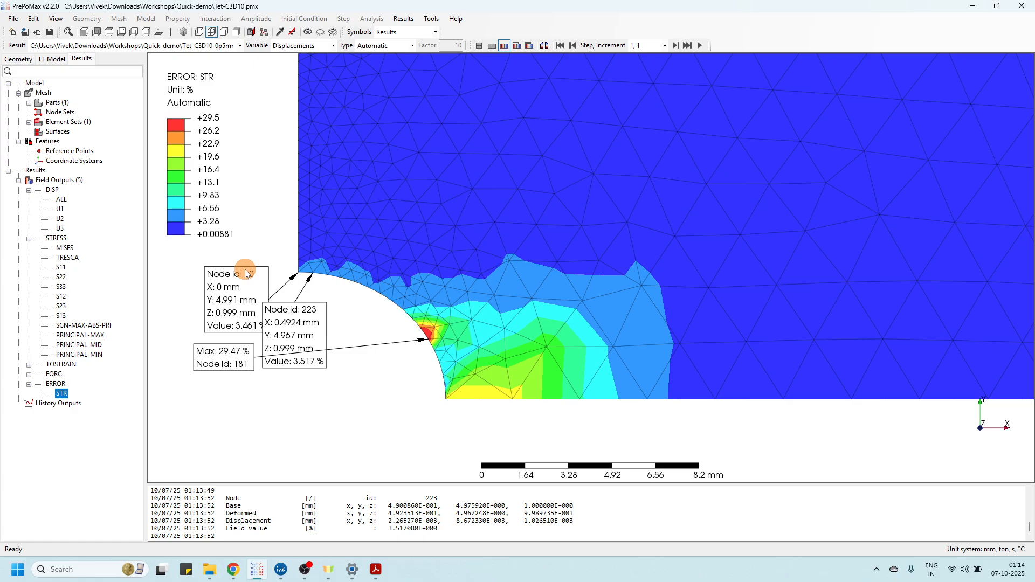
# Switch to the MISES stress to read it at the two queried nodes, spacing their labels apart from the maximum label.
pyautogui.moveTo(241, 292); pyautogui.dragTo(233, 259)
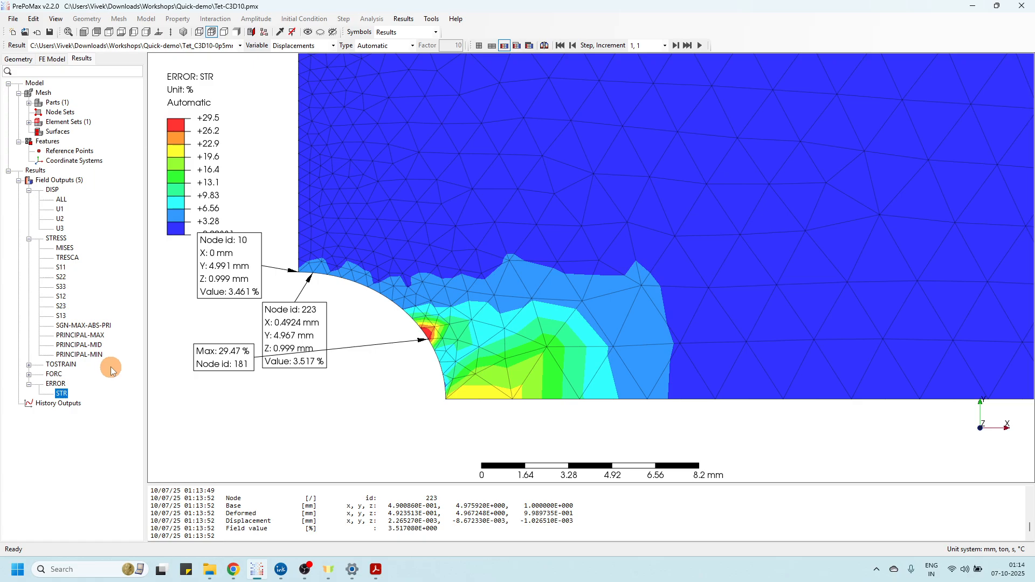
pyautogui.click(65, 248)
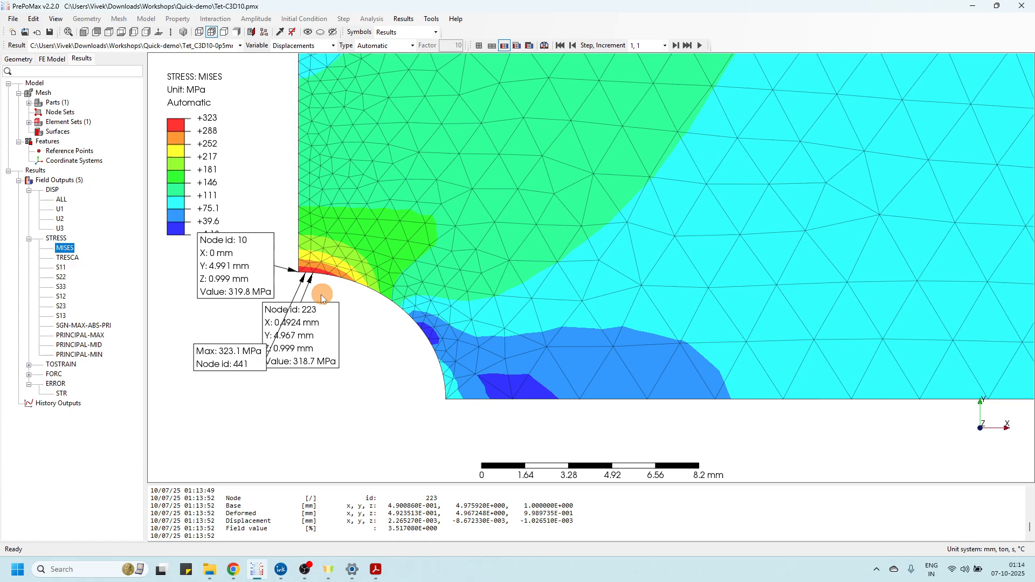
pyautogui.moveTo(300, 324); pyautogui.dragTo(326, 360)
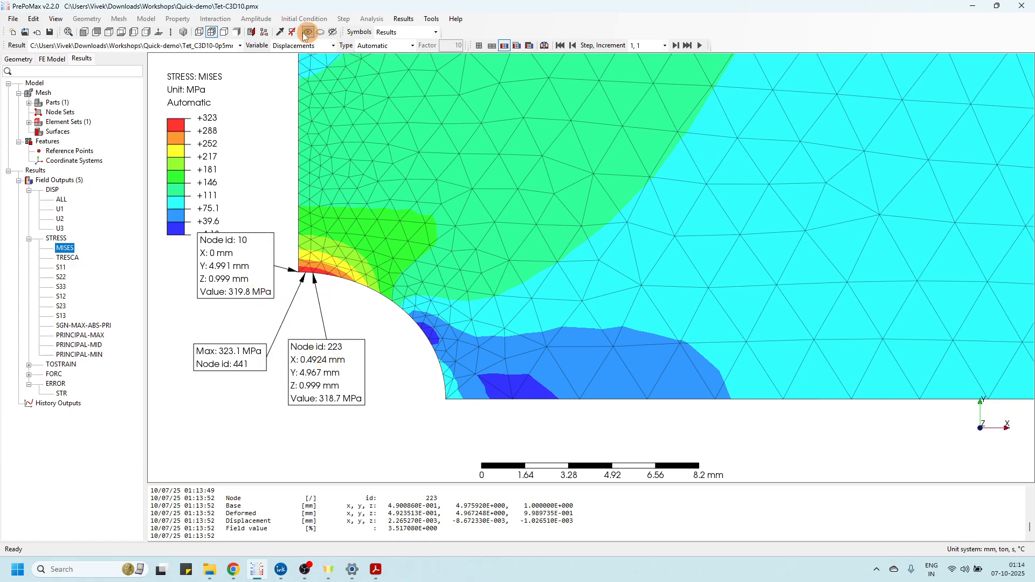
# Delete the node query annotations and move the MISES maximum label nearer the hole's top edge.
pyautogui.click(292, 32)
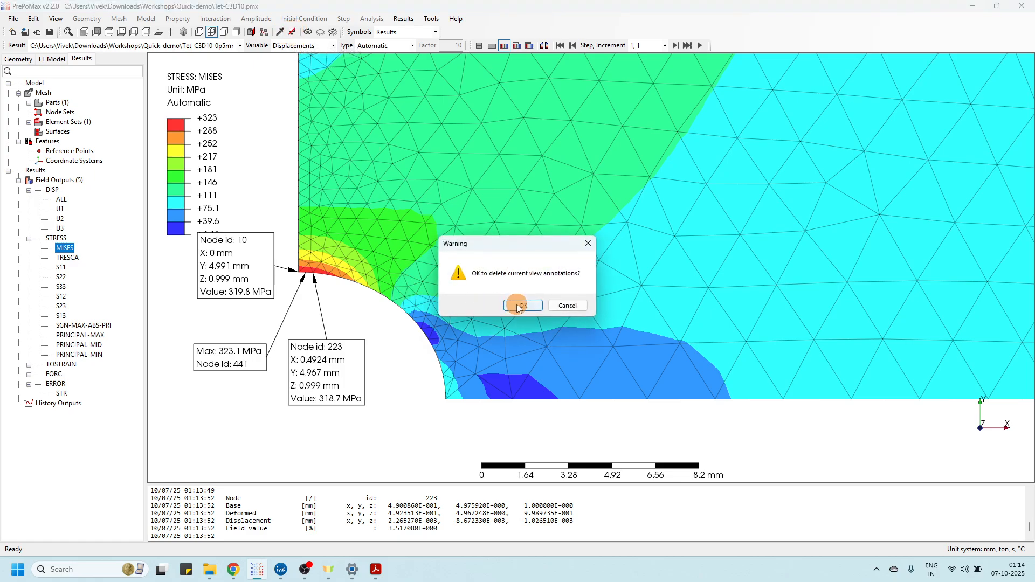
pyautogui.click(519, 306)
pyautogui.moveTo(227, 348); pyautogui.dragTo(221, 306)
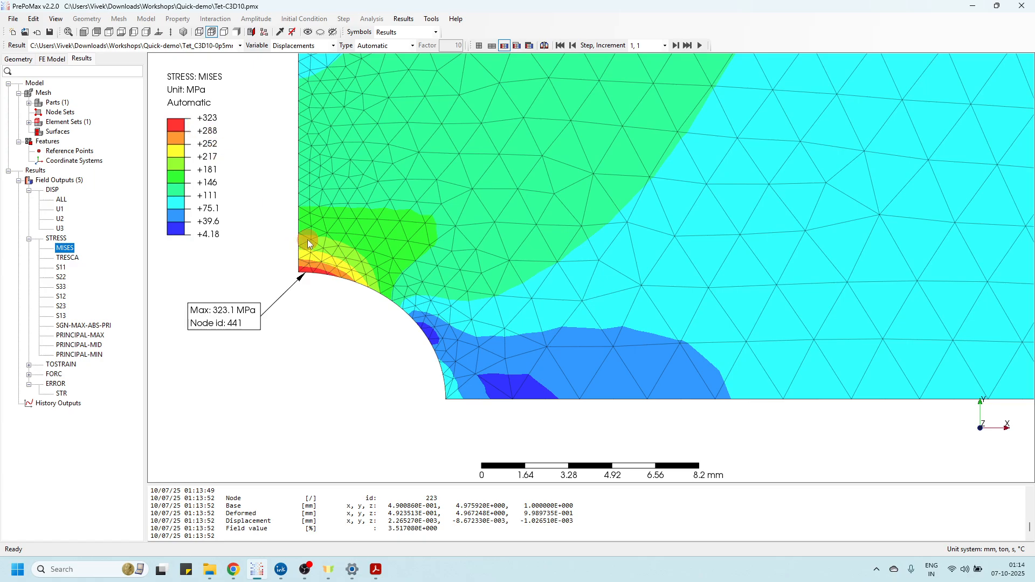
pyautogui.scroll(3, 308, 240)
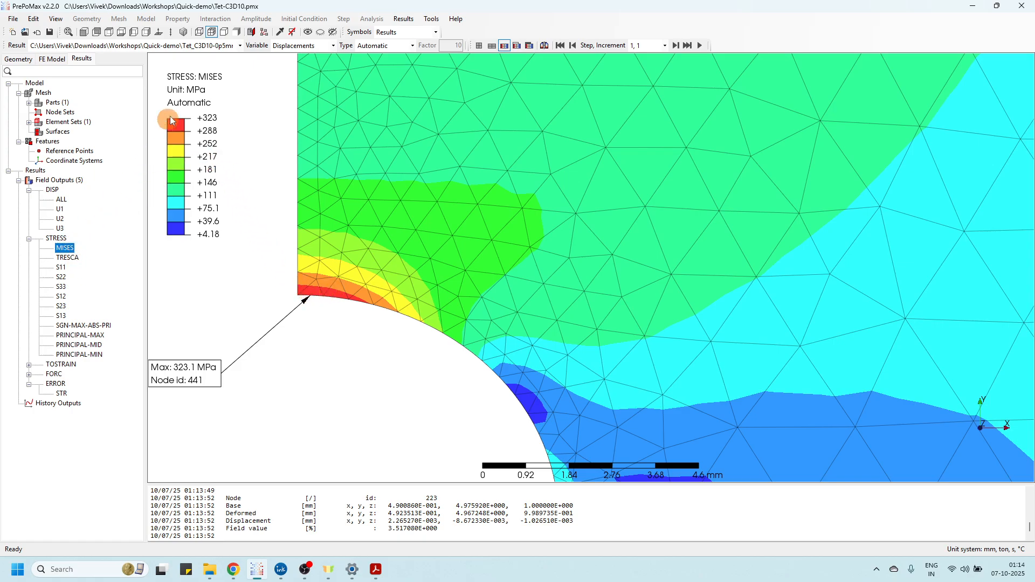
# Switch to the Tet-C3D10-1mm results and examine the MISES stress around the hole, with the maximum label moved clear of the legend.
pyautogui.click(233, 47)
pyautogui.click(233, 56)
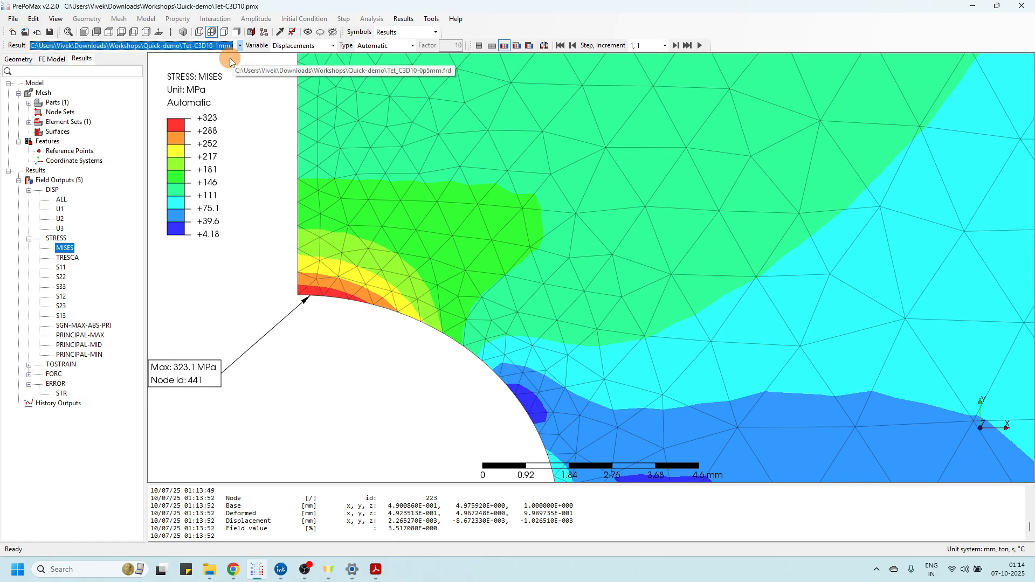
pyautogui.scroll(-5, 367, 262)
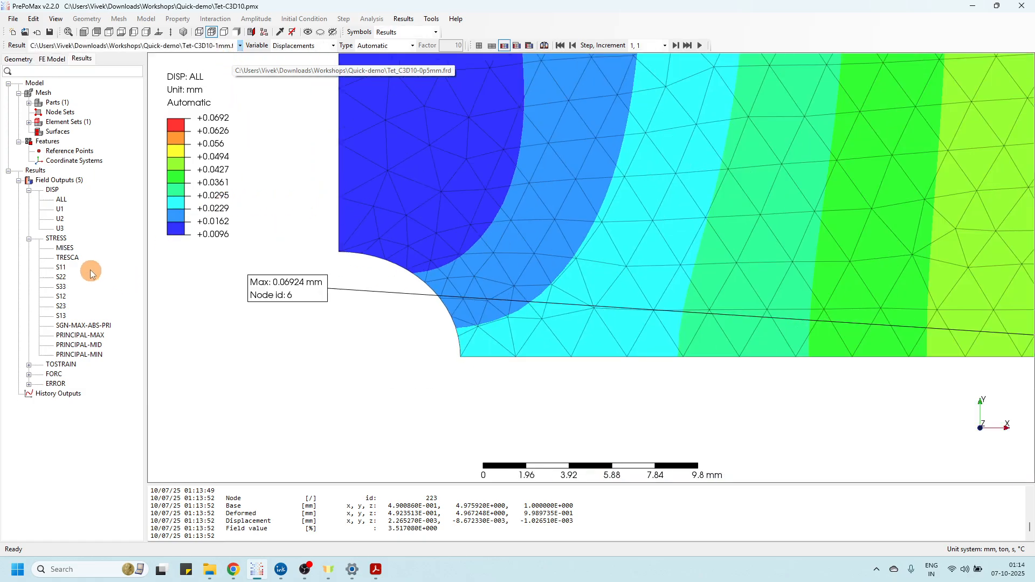
pyautogui.click(65, 248)
pyautogui.scroll(5, 364, 254)
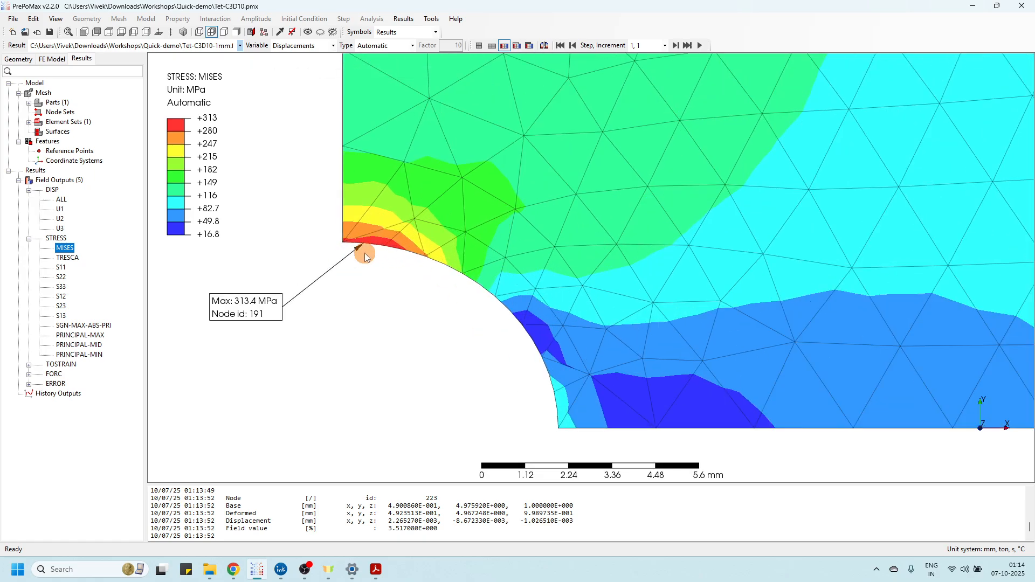
pyautogui.scroll(1, 364, 253)
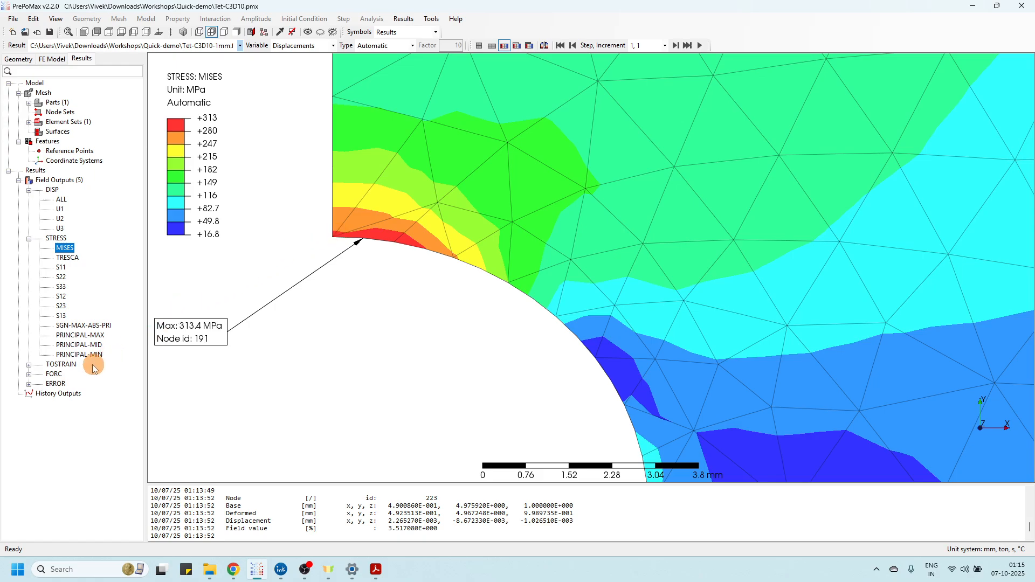
pyautogui.moveTo(198, 339); pyautogui.dragTo(258, 341)
pyautogui.scroll(-2, 399, 205)
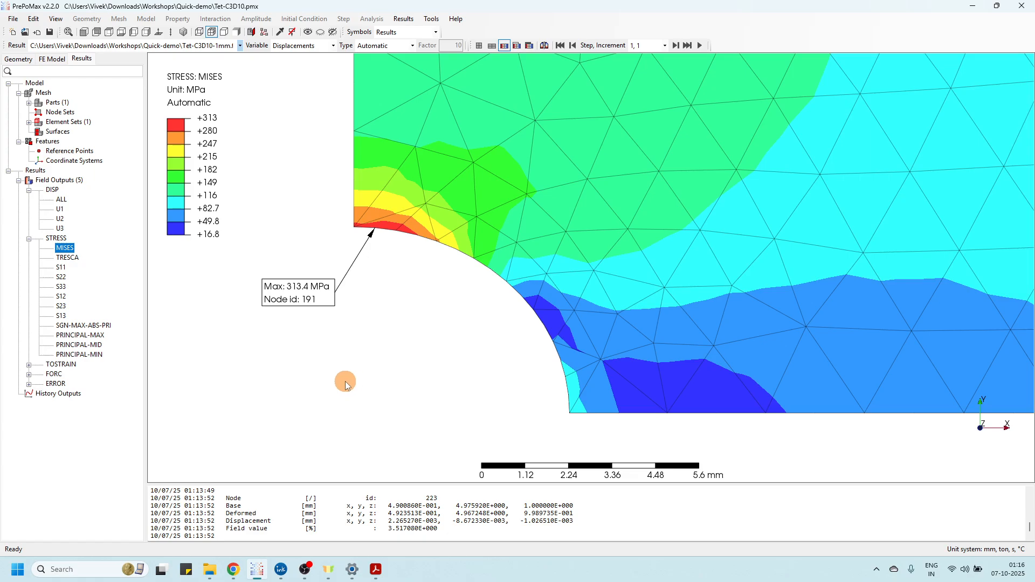
# Switch to the Scrble Ink notes and open page 6 on using ERR for mesh convergence.
pyautogui.click(287, 573)
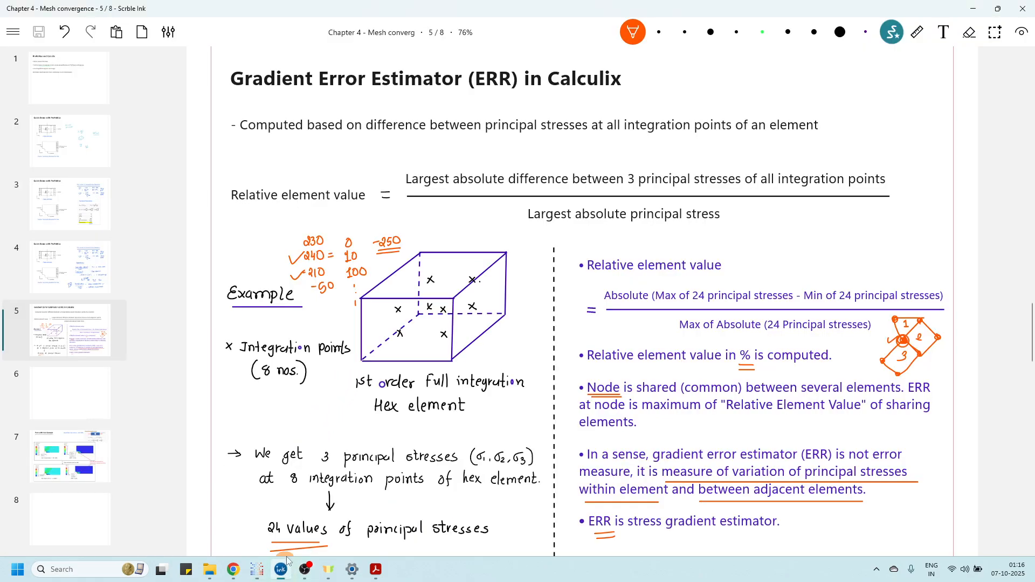
pyautogui.click(72, 392)
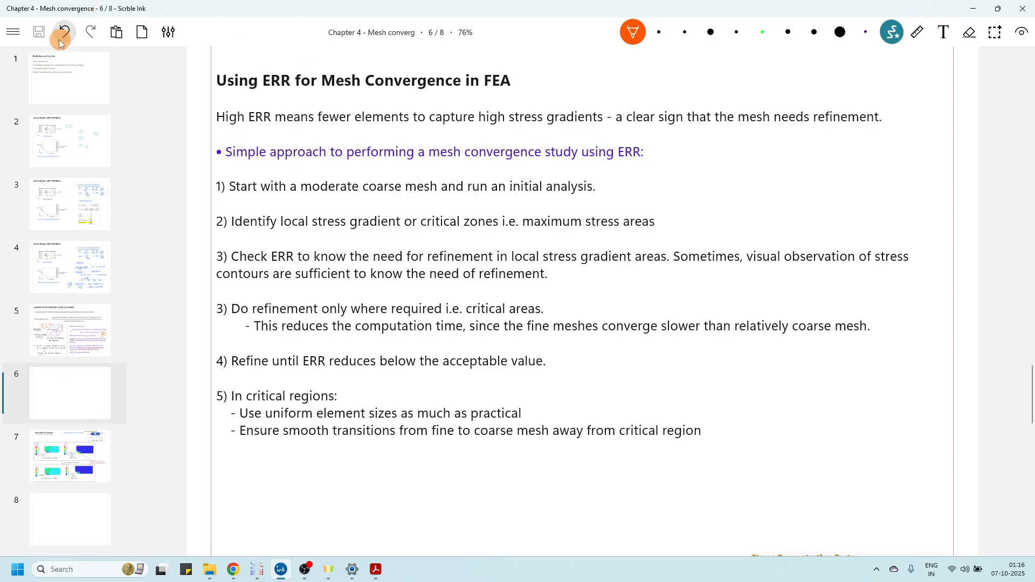